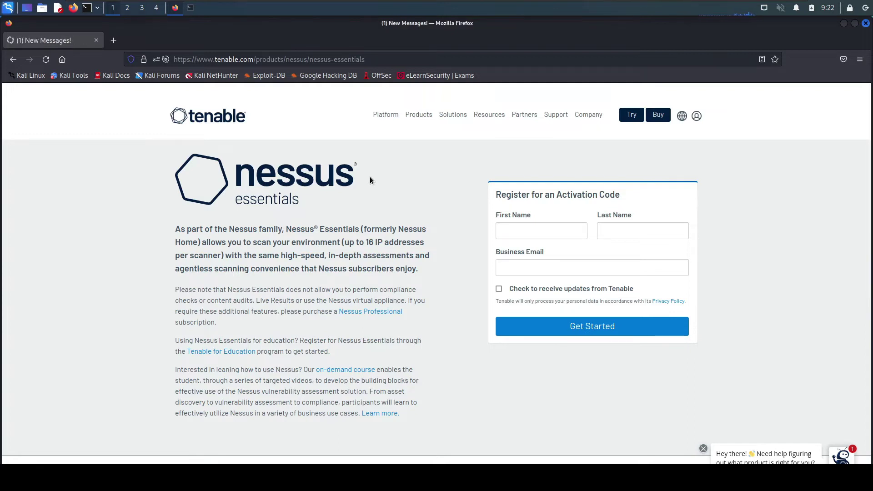
scroll(370, 180, "down", 2)
scroll(319, 181, "up", 2)
left_click_drag(345, 244, 433, 248)
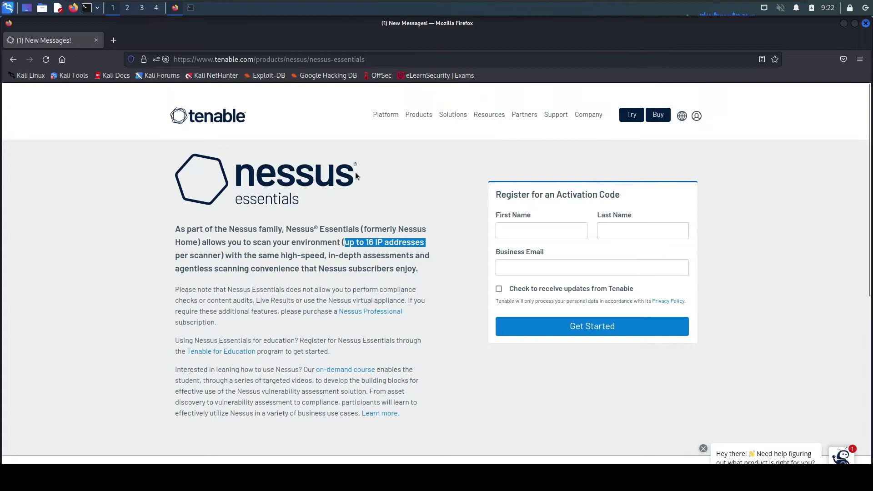
left_click(305, 202)
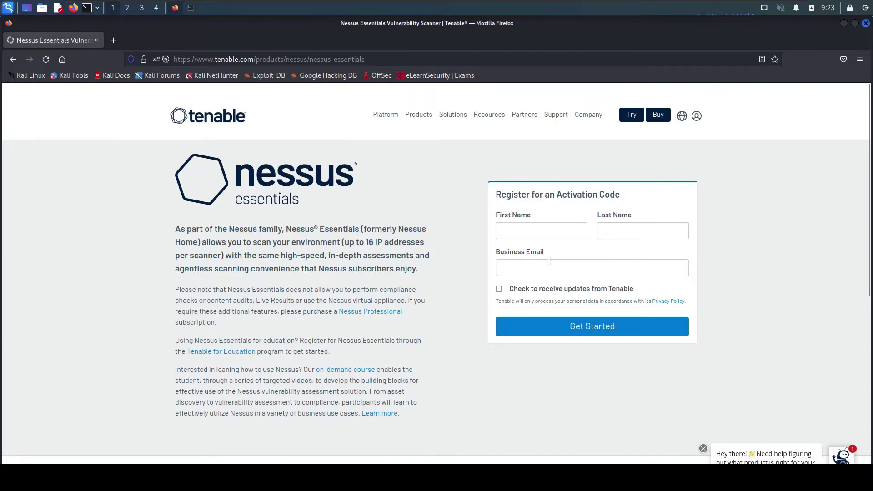
Step: Register for a Nessus Essentials activation code with the first name, last name and business email, and open the Nessus download page
left_click(544, 231)
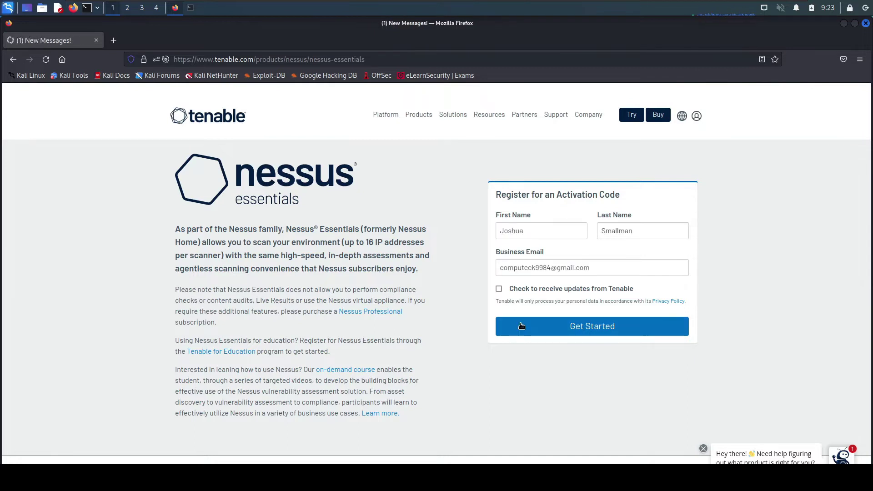
left_click(522, 326)
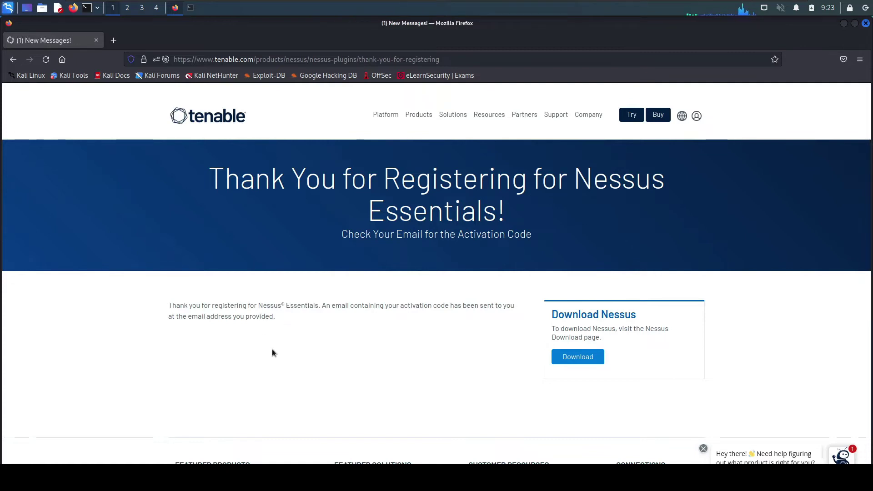
left_click(570, 362)
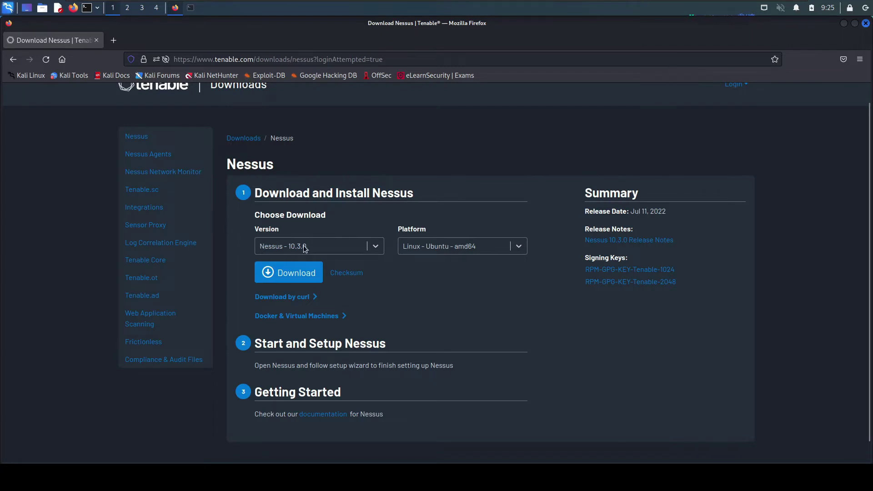
Step: Choose the Linux - Debian - amd64 platform for the Nessus - 10.3.0 download
left_click(376, 249)
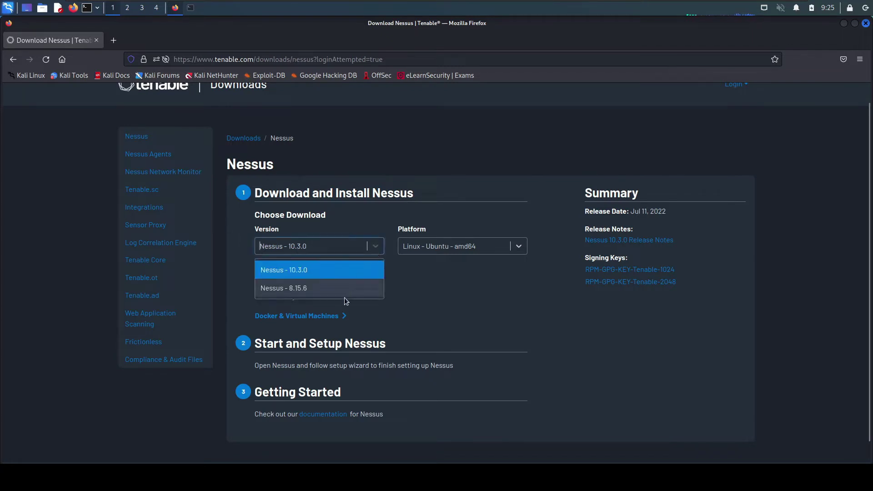
left_click(373, 222)
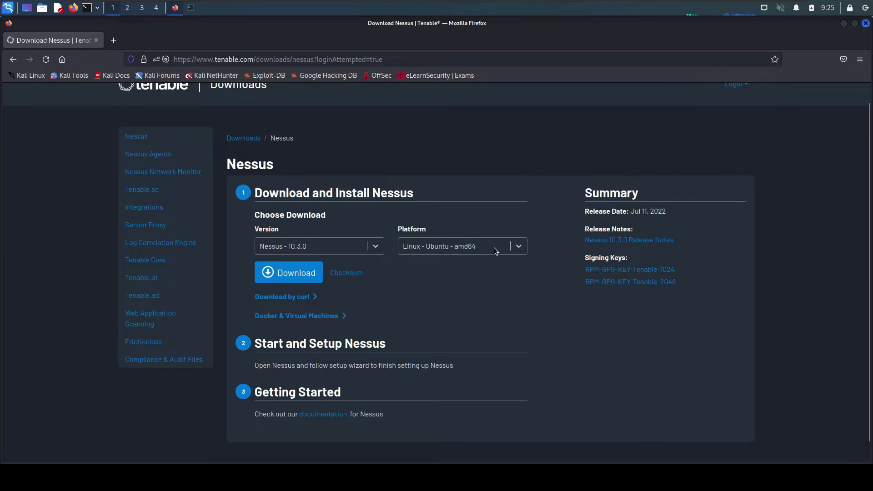
left_click(519, 247)
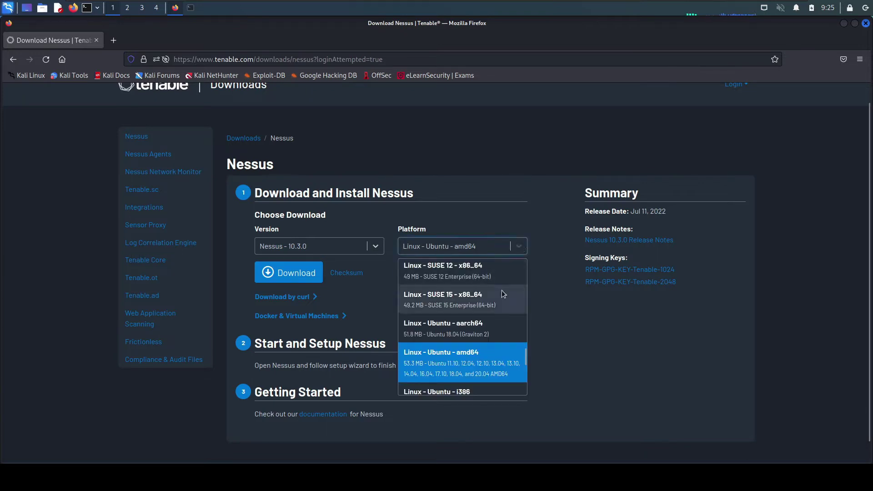
scroll(502, 294, "up", 4)
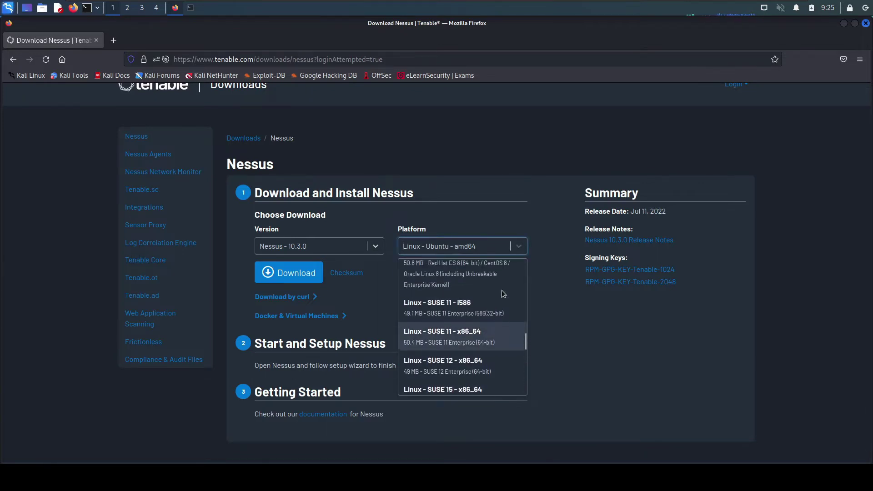
scroll(503, 294, "up", 5)
scroll(501, 294, "up", 4)
scroll(501, 294, "down", 15)
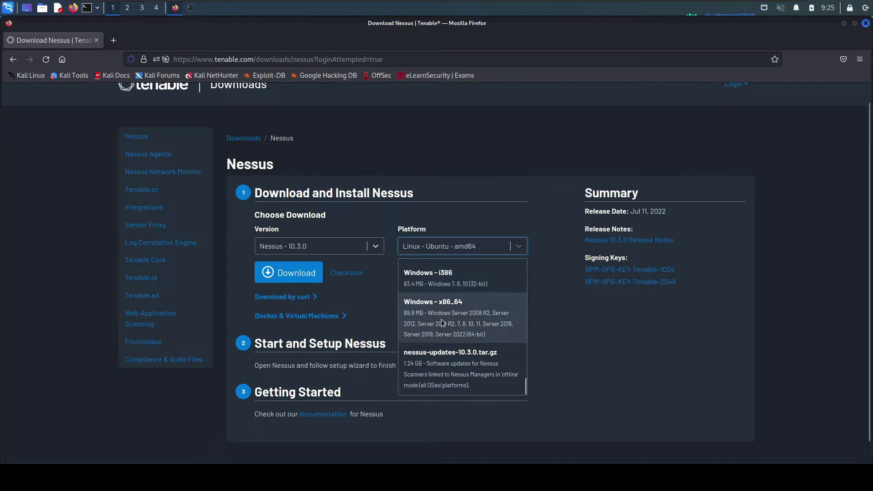
scroll(459, 312, "up", 2)
scroll(463, 306, "up", 4)
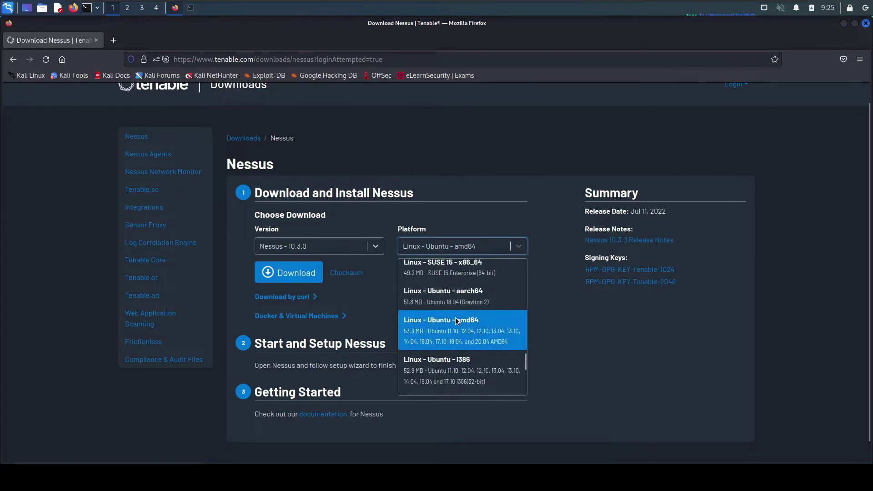
scroll(456, 320, "up", 5)
scroll(456, 321, "up", 4)
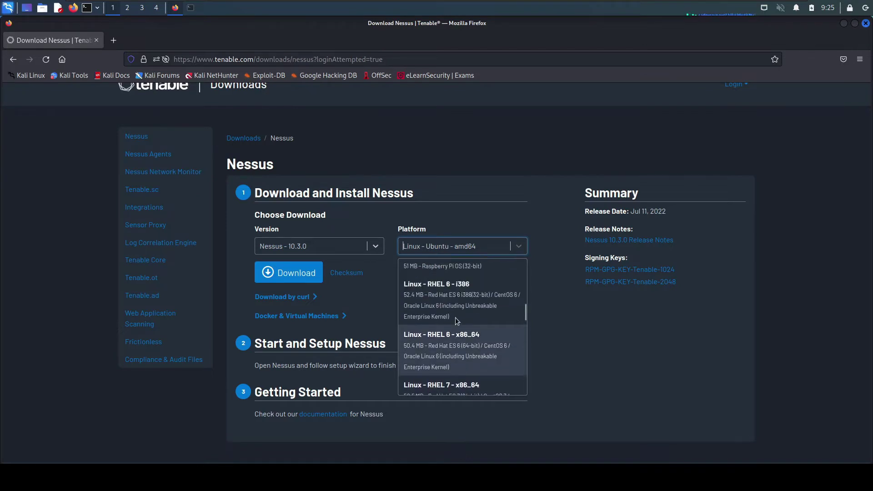
scroll(456, 321, "up", 5)
scroll(457, 321, "up", 3)
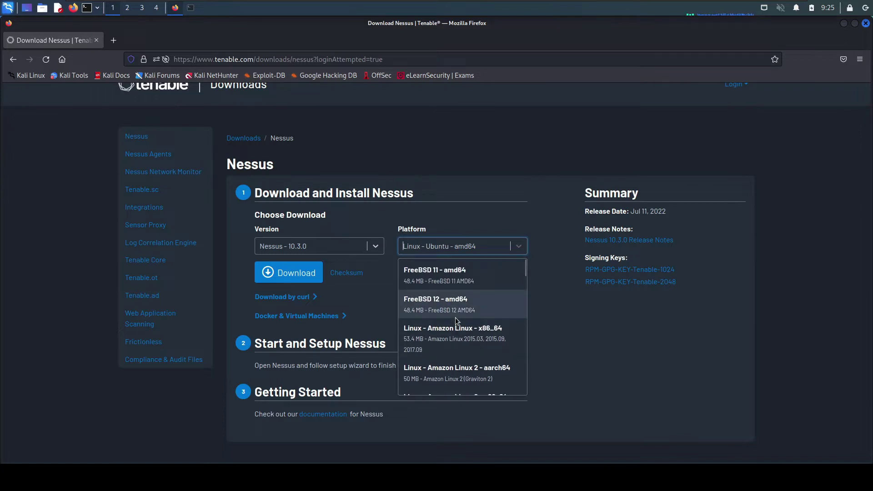
scroll(456, 320, "down", 4)
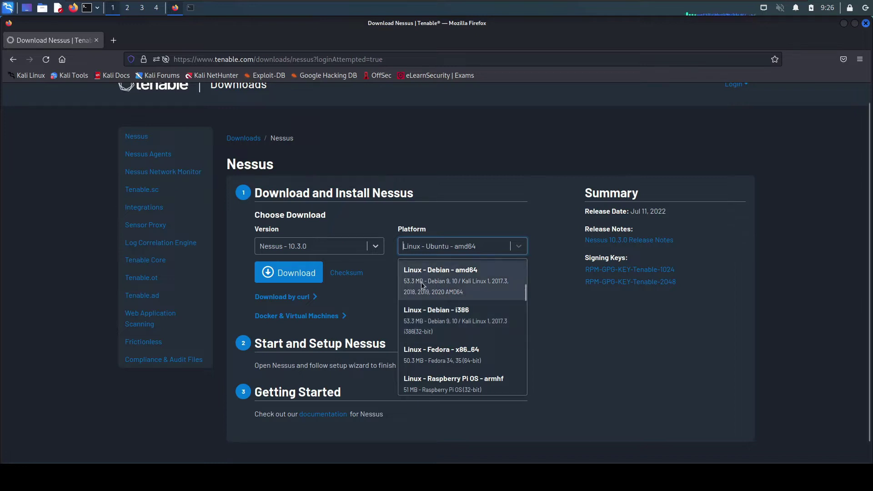
left_click(456, 285)
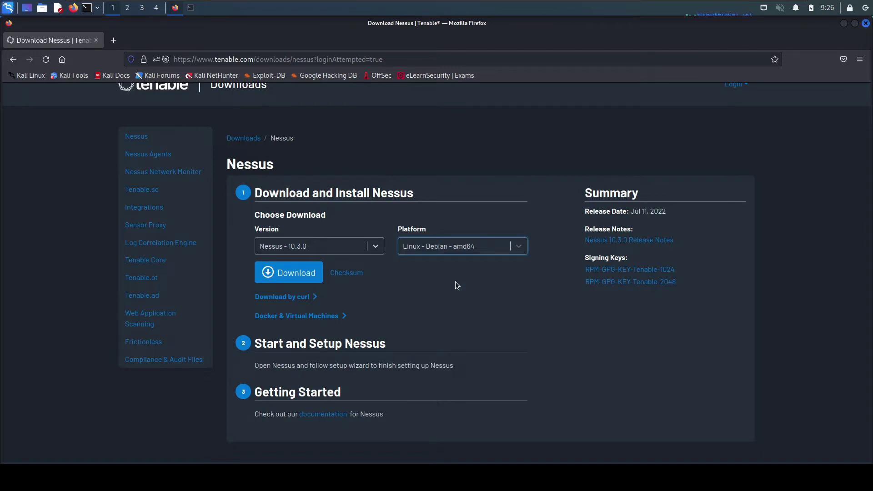
Step: Download the Nessus package for Debian and accept its license agreement
left_click(292, 279)
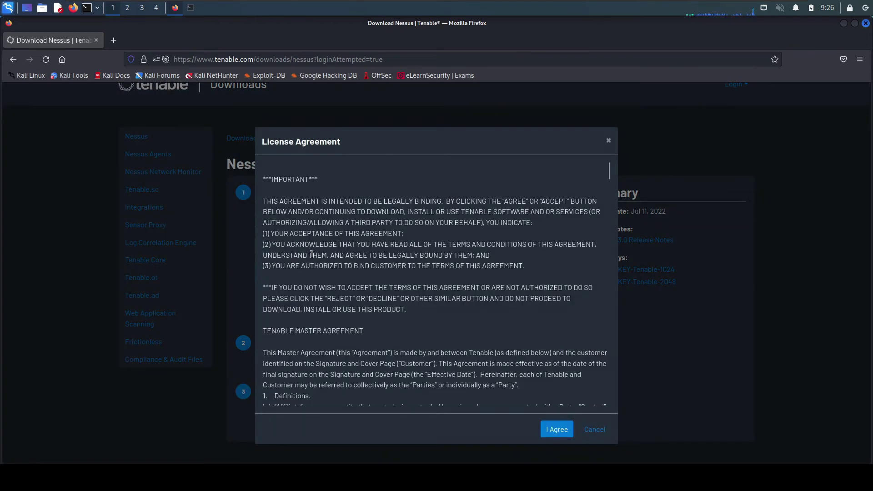
scroll(311, 255, "down", 20)
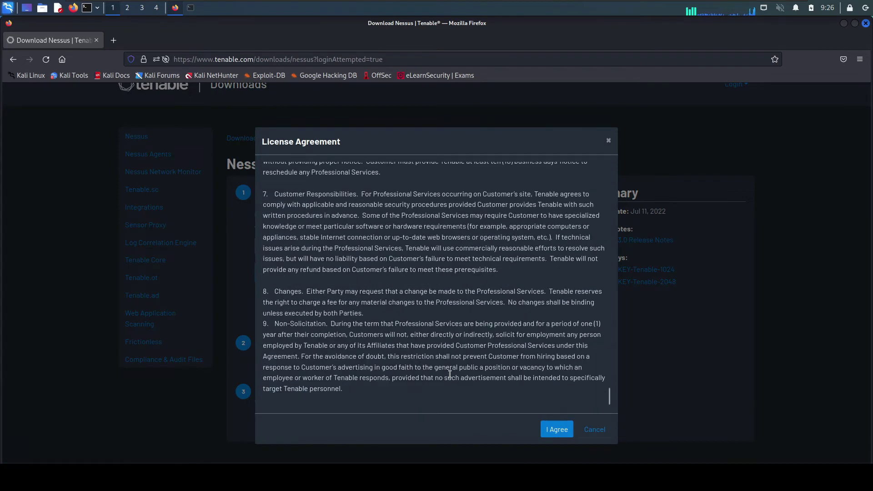
left_click(559, 430)
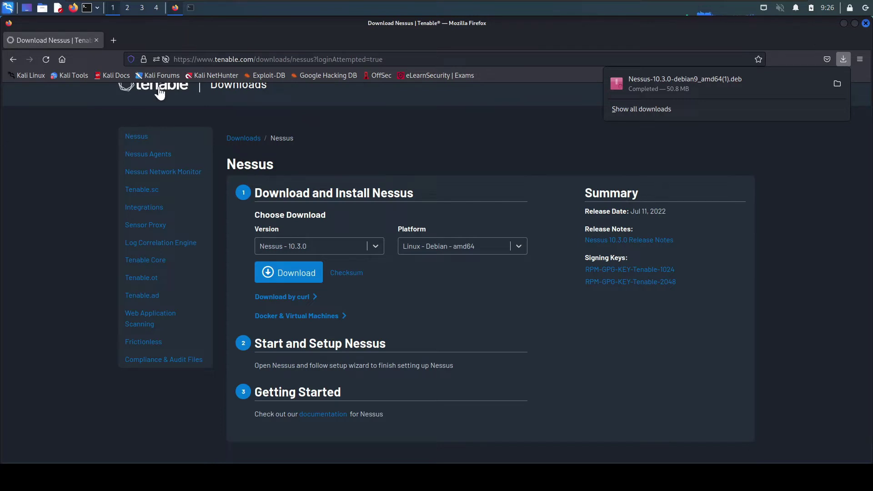
Step: Switch to the terminal, change to the Downloads directory and list its files
left_click(191, 8)
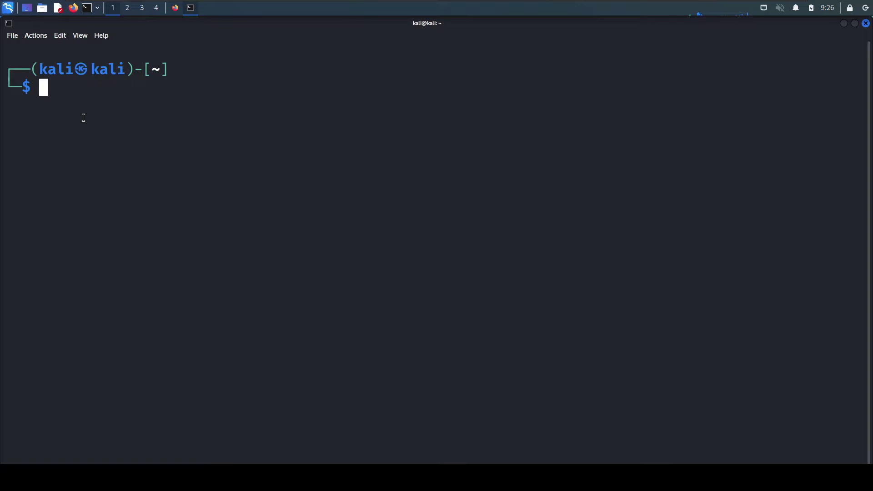
type("cd")
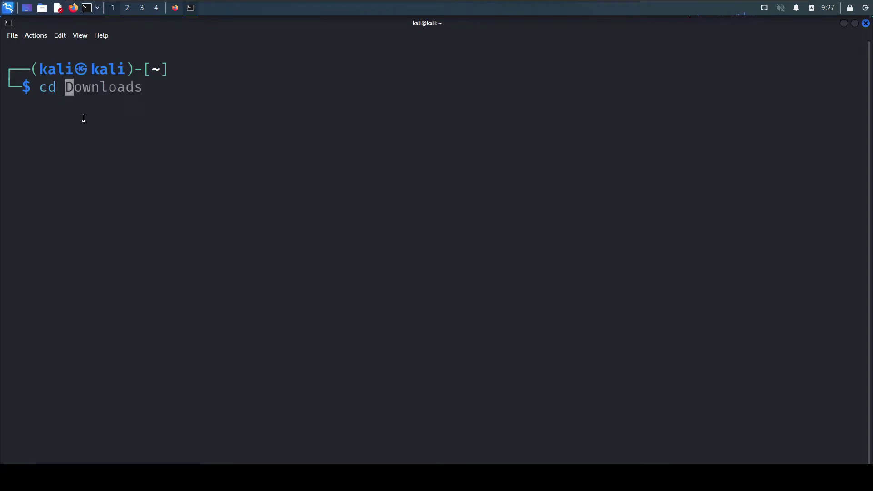
key("Right")
key("Return")
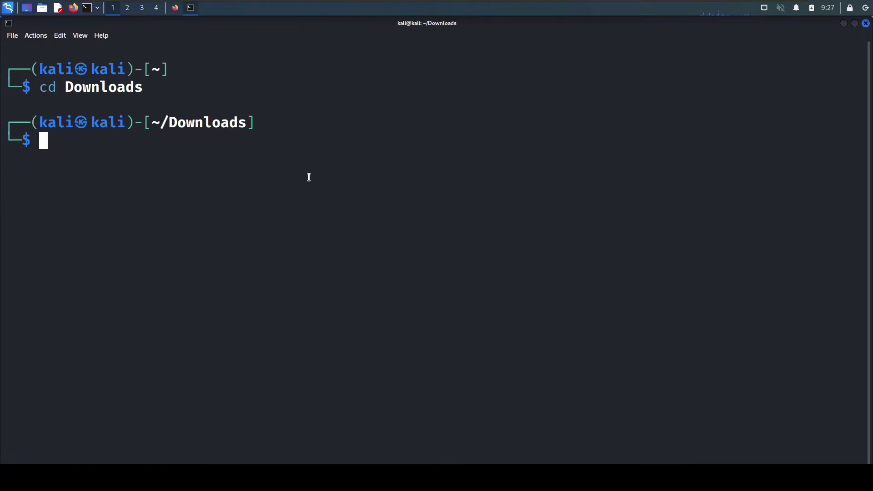
type("ls")
key("Return")
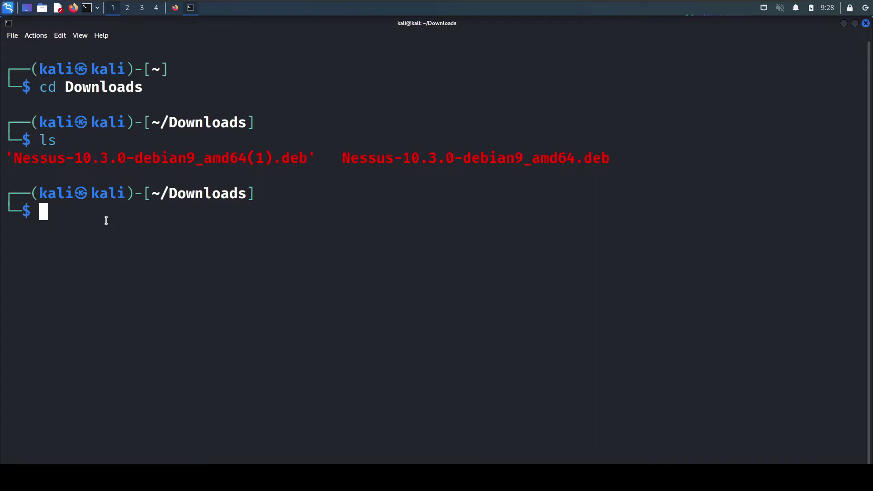
Step: Install the package Nessus-10.3.0-debian9_amd64.deb with sudo dpkg -i
type("sudo ")
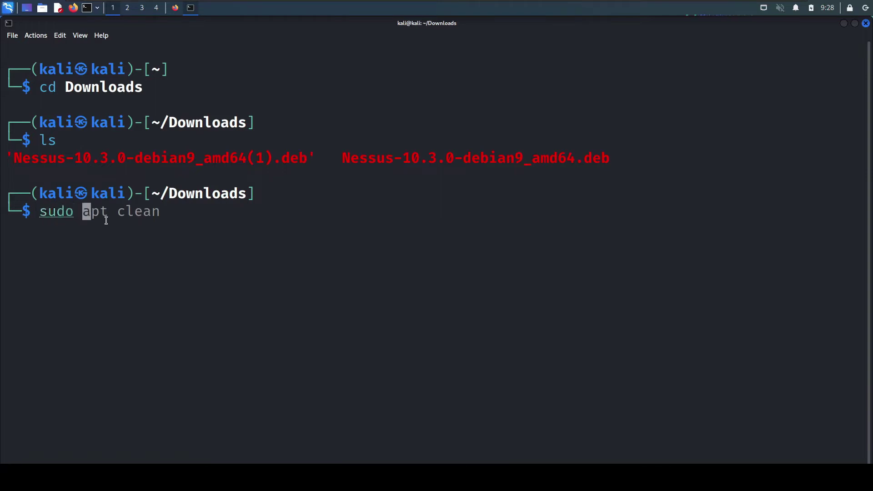
type("dpkg ")
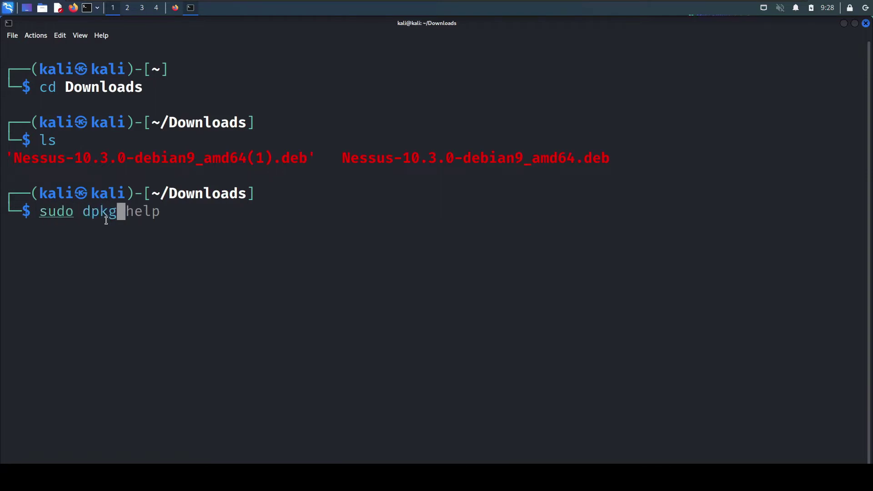
type("-i")
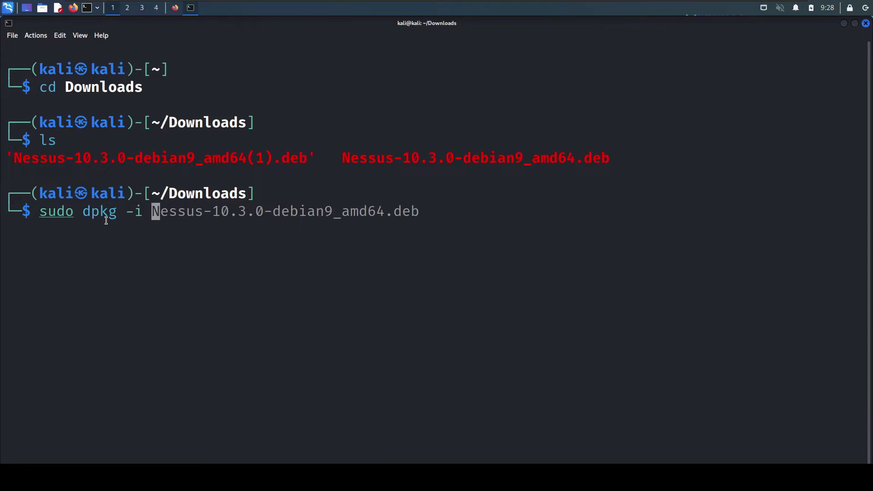
key("Right")
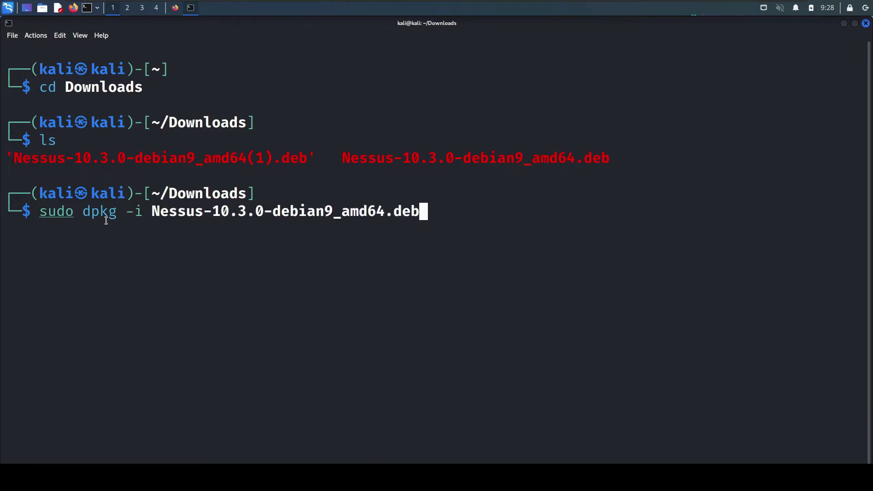
key("Return")
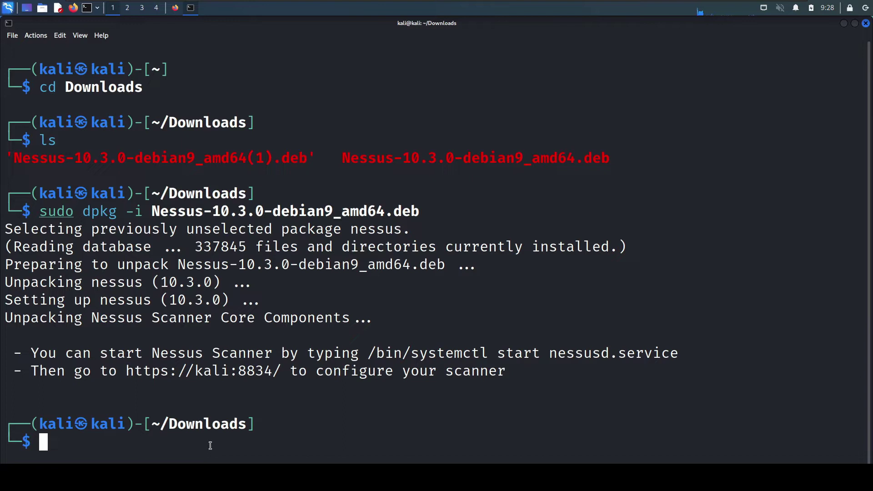
Step: Start nessusd.service with sudo systemctl and check the service's status
type("sudo s")
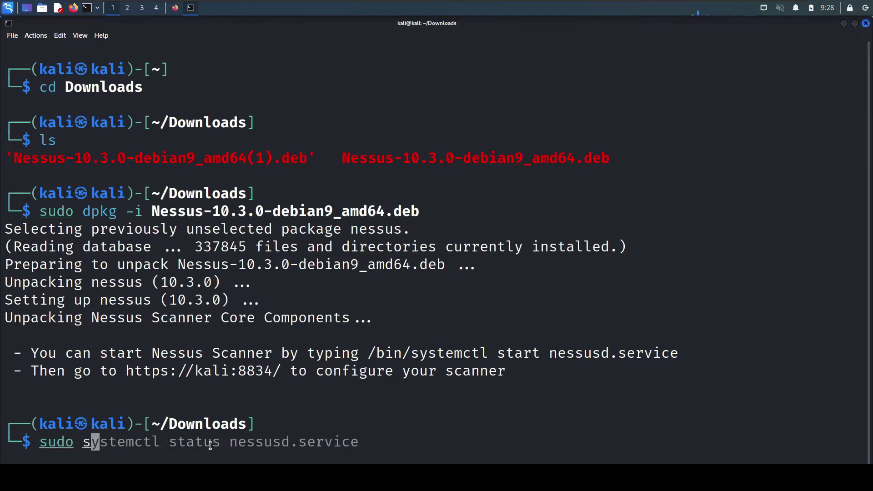
type("ystemc")
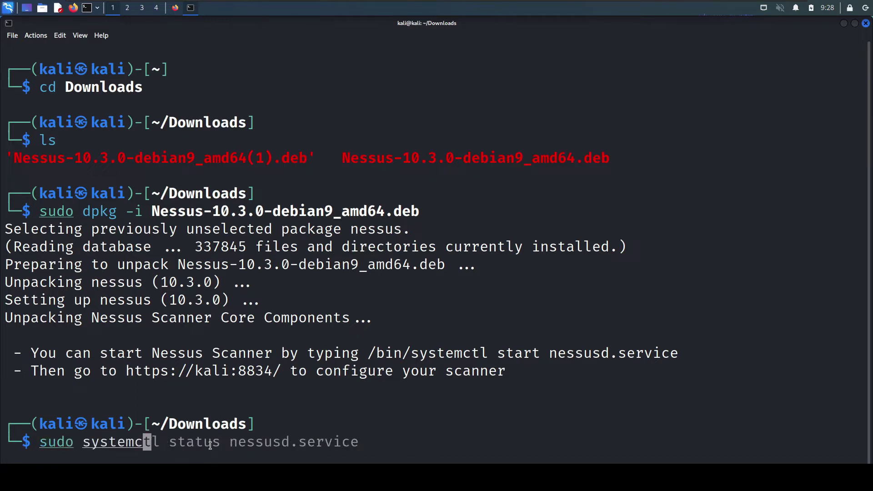
type("tl sta")
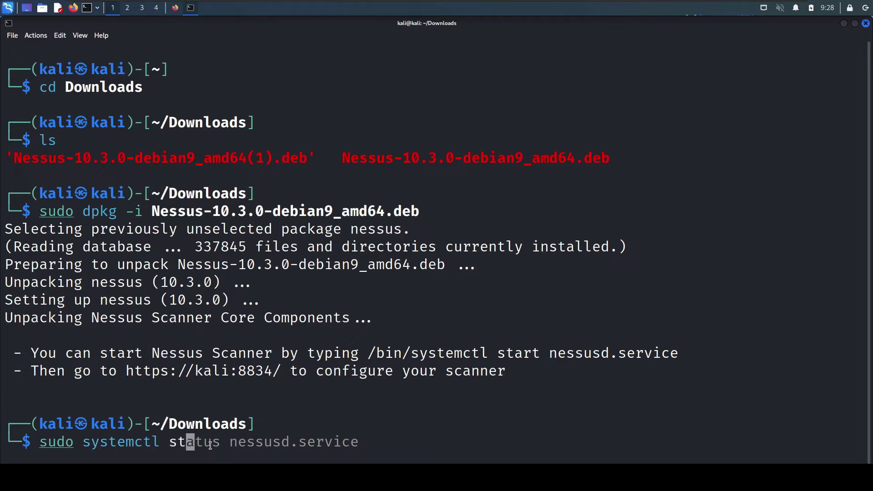
type("rt")
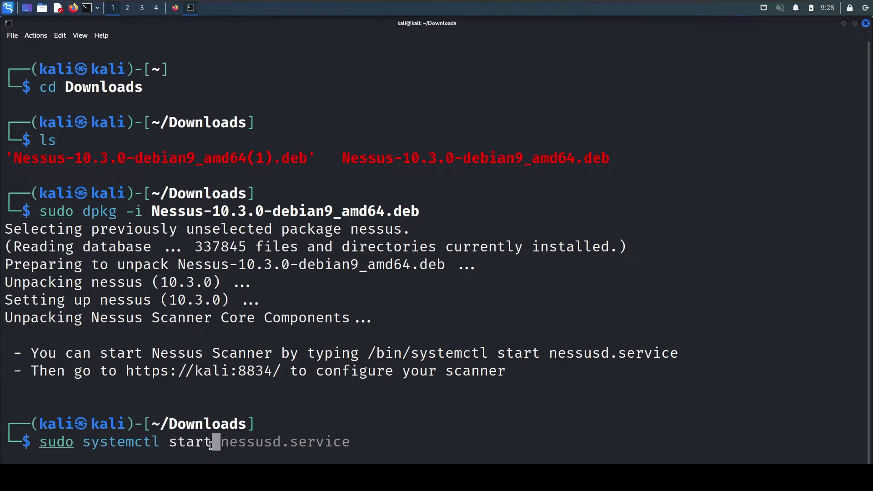
key("Right")
key("Return")
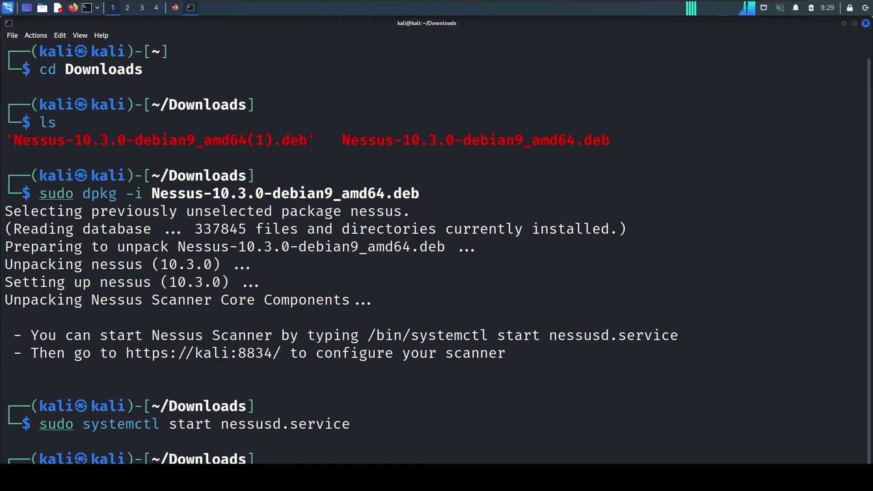
type("sudo systemctl status nessusd.service")
key("Return")
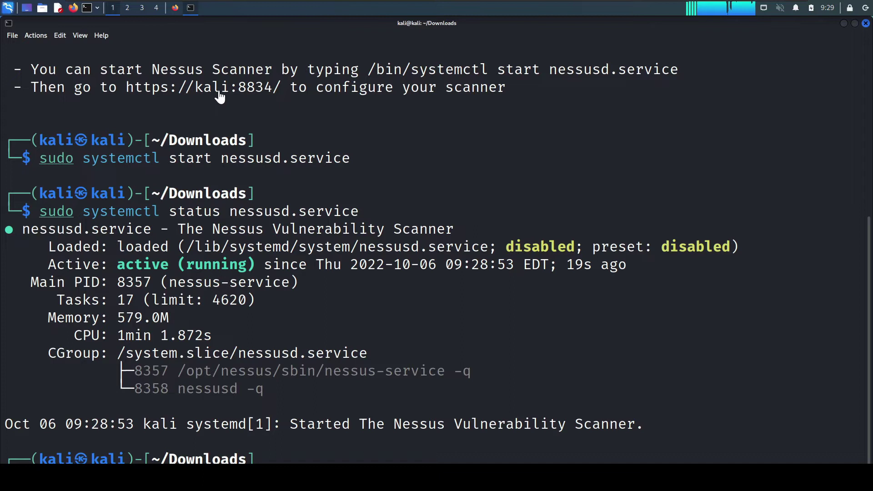
left_click_drag(278, 88, 125, 91)
key("cmd+c")
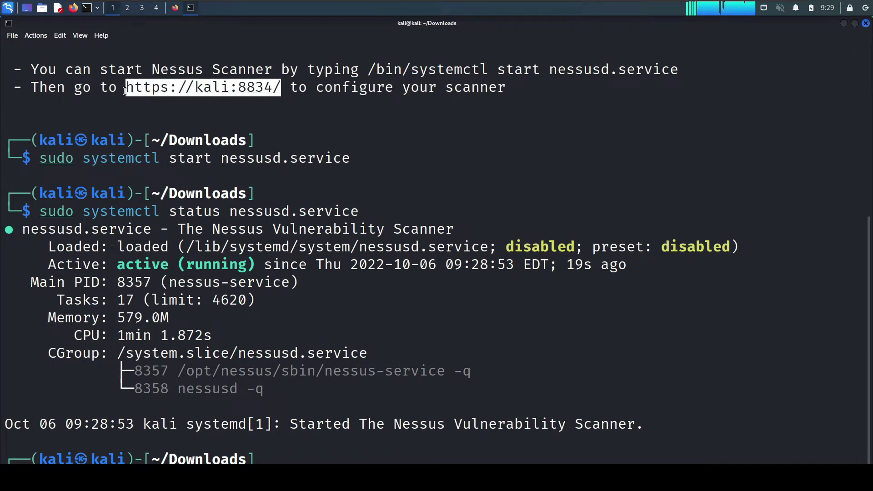
scroll(125, 90, "up", 1)
left_click(175, 7)
left_click(111, 40)
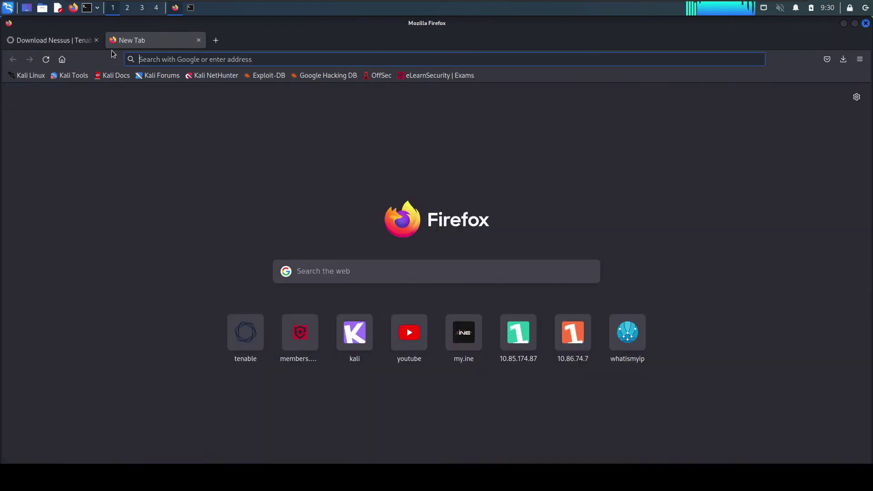
right_click(177, 59)
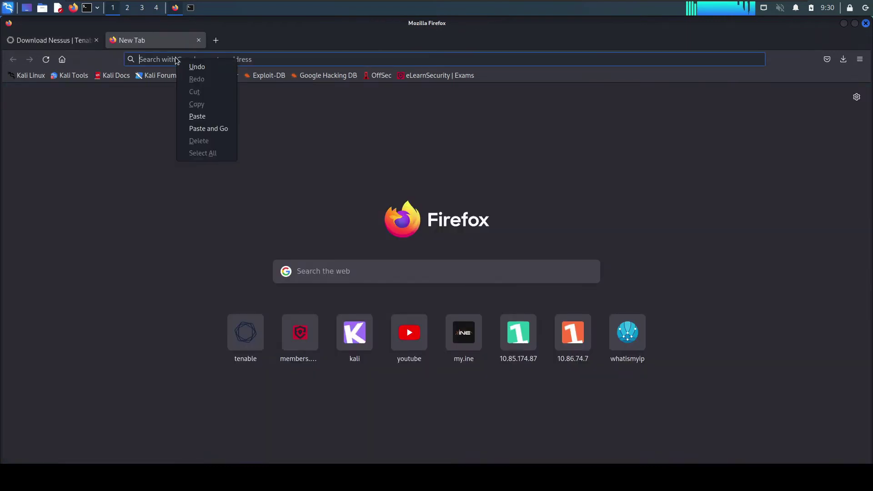
left_click(203, 128)
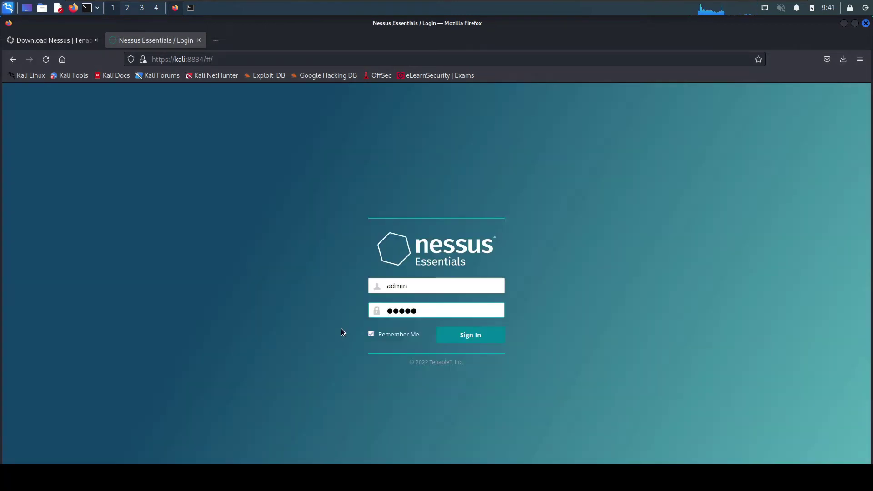
Step: Sign in to Nessus Essentials with the filled-in admin credentials and dismiss the welcome dialog without entering targets
left_click(464, 336)
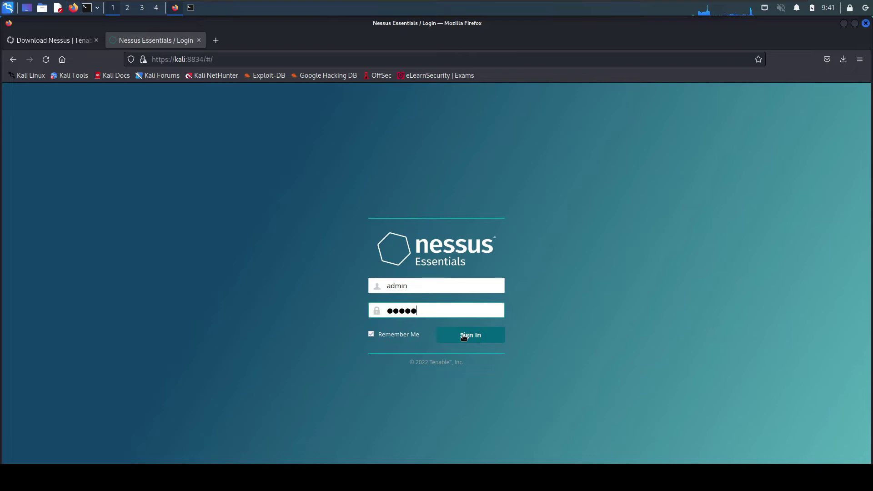
left_click(463, 336)
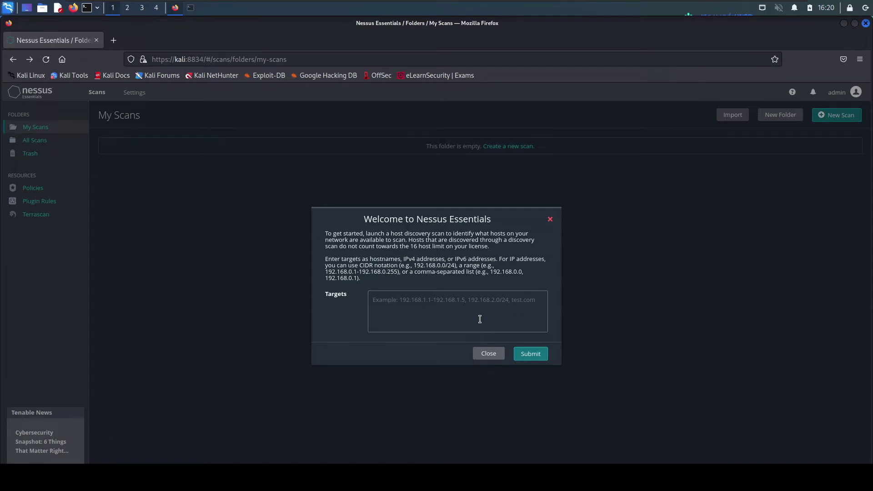
left_click(486, 354)
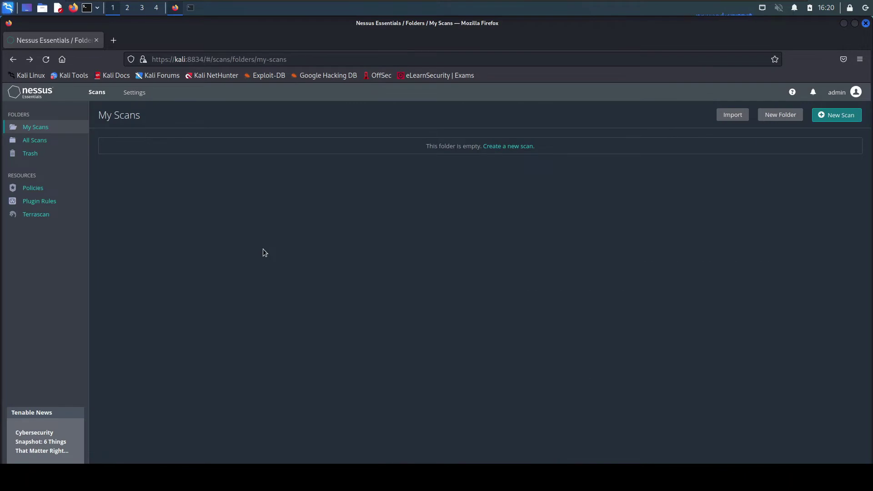
Step: Review the scanner settings, covering the About overview, the Scanner Health graphs and the SMTP Server options
left_click(133, 93)
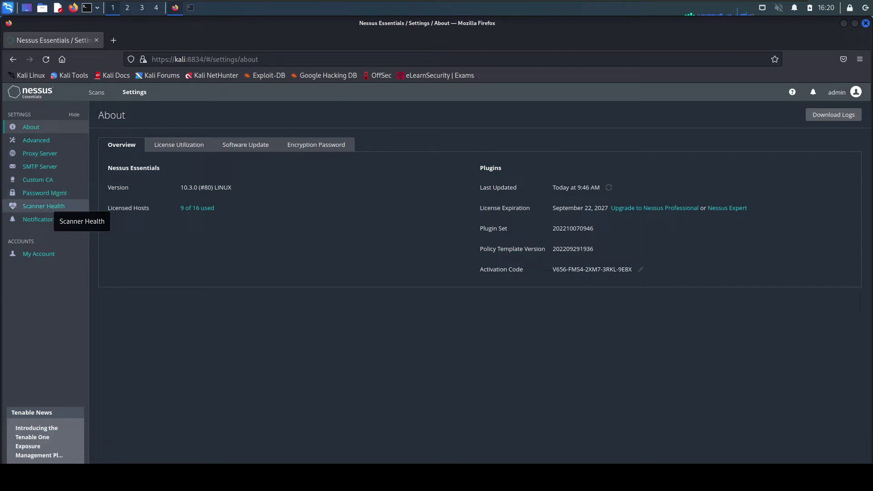
left_click(38, 207)
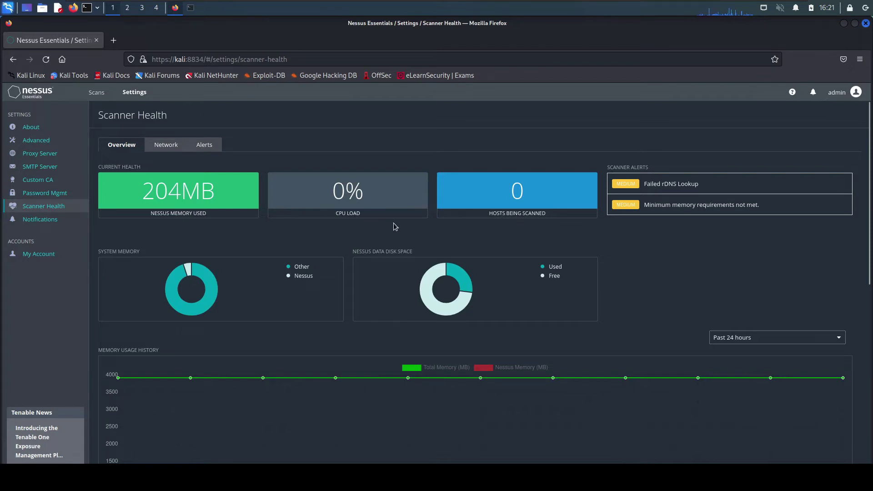
scroll(396, 226, "down", 5)
scroll(396, 227, "down", 2)
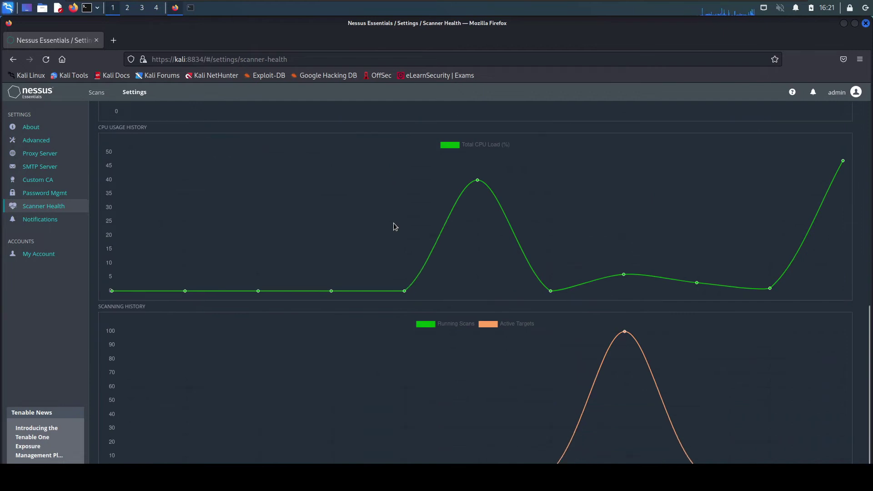
scroll(394, 223, "up", 10)
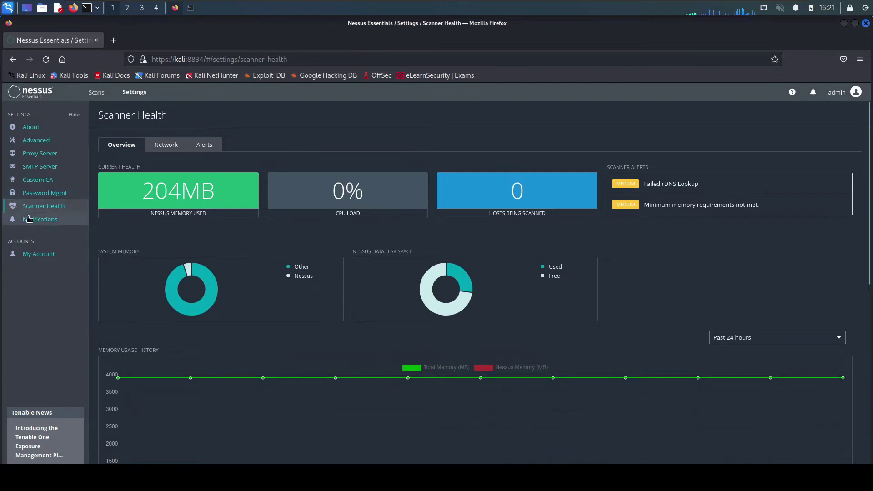
left_click(46, 172)
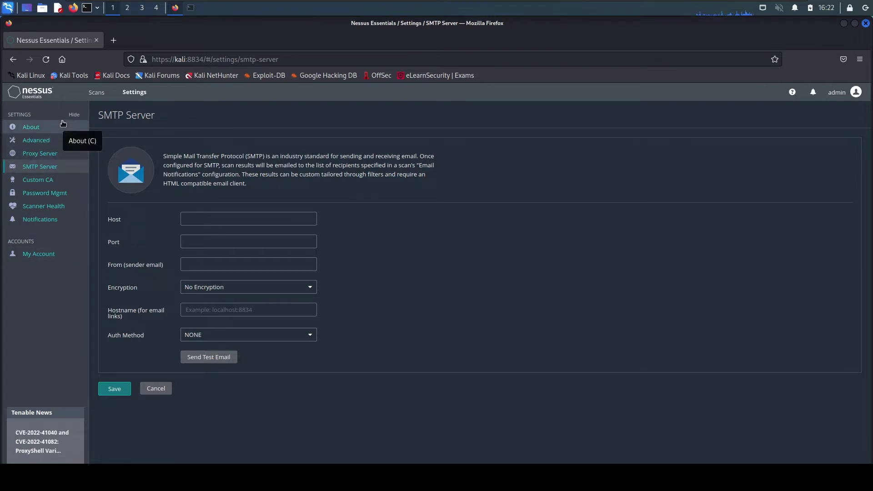
Step: Return to the scans area, browse the scan templates and create a new scan from the Host Discovery template
left_click(93, 95)
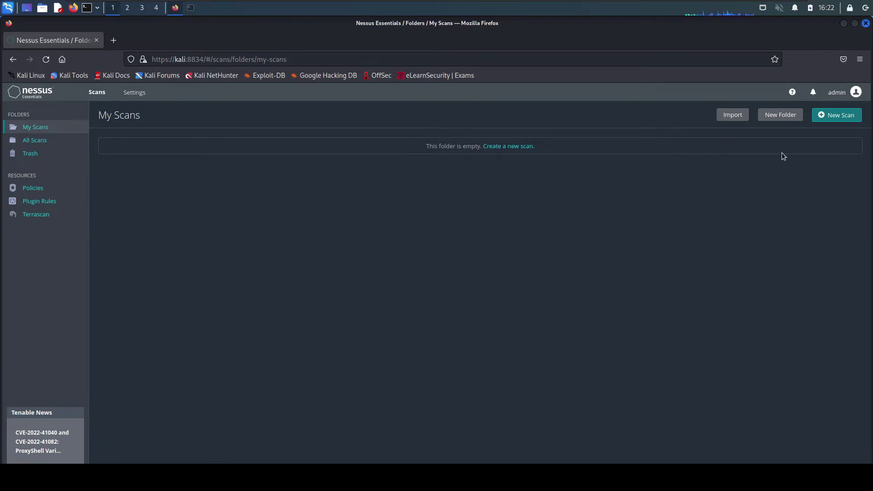
left_click(833, 119)
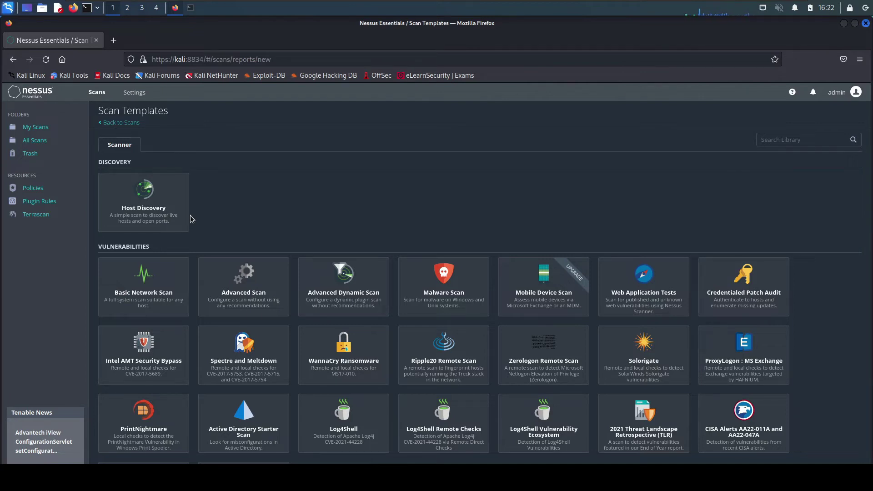
scroll(191, 219, "down", 2)
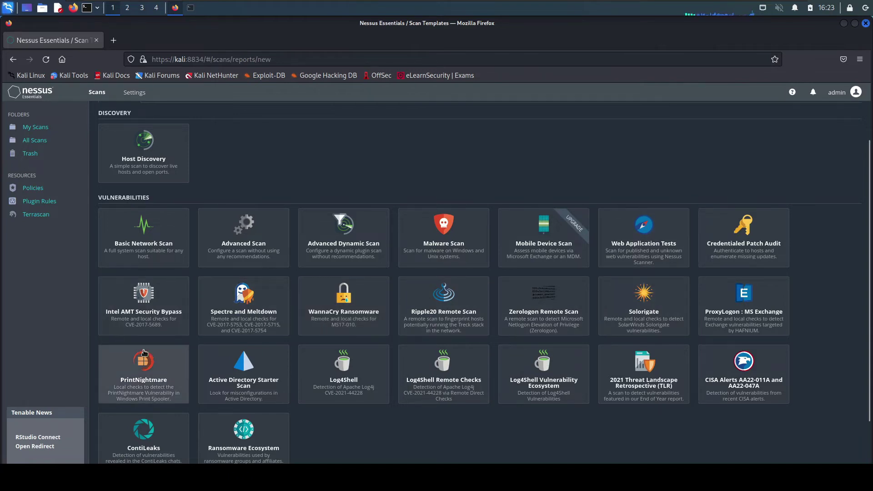
scroll(144, 352, "down", 2)
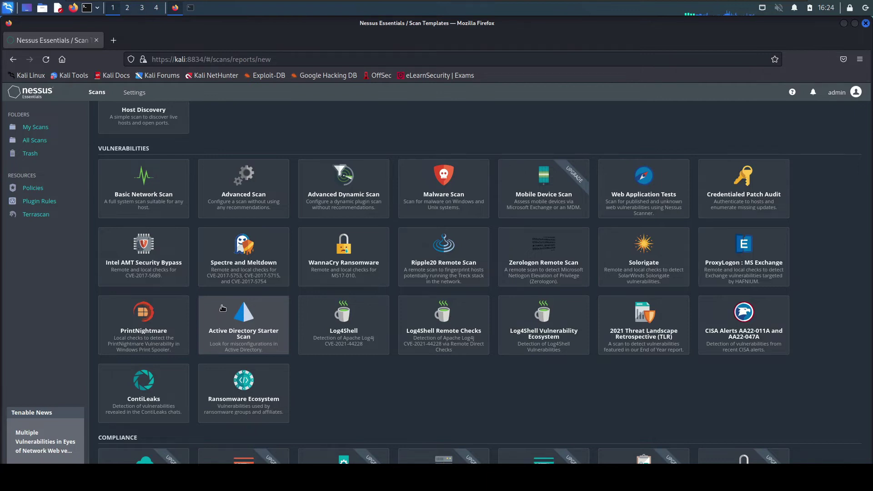
scroll(222, 309, "down", 1)
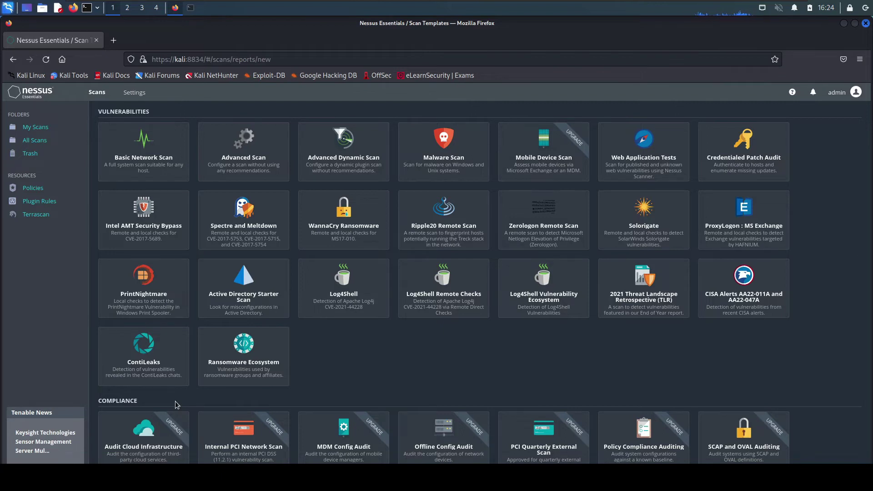
scroll(175, 401, "up", 2)
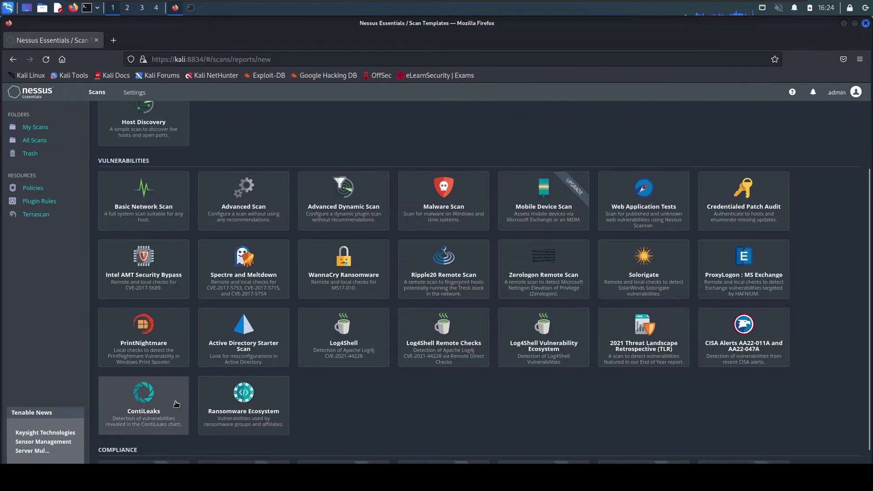
scroll(176, 404, "up", 3)
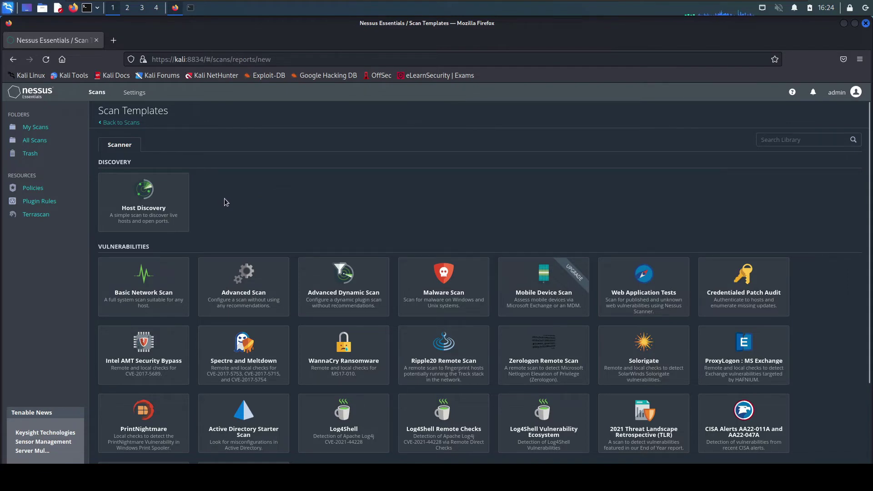
left_click(171, 205)
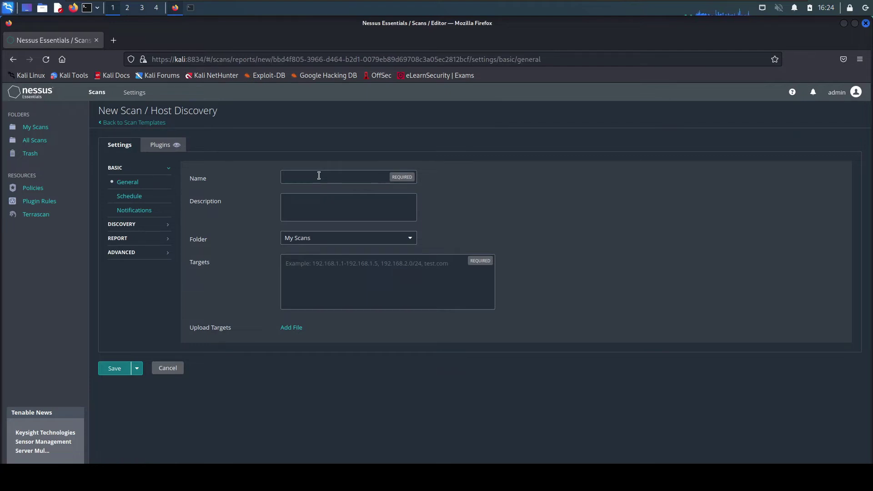
Step: Name the scan "demo host discovery", keep it in the My Scans folder and set its targets to 192.168.1.0/24
type("demo")
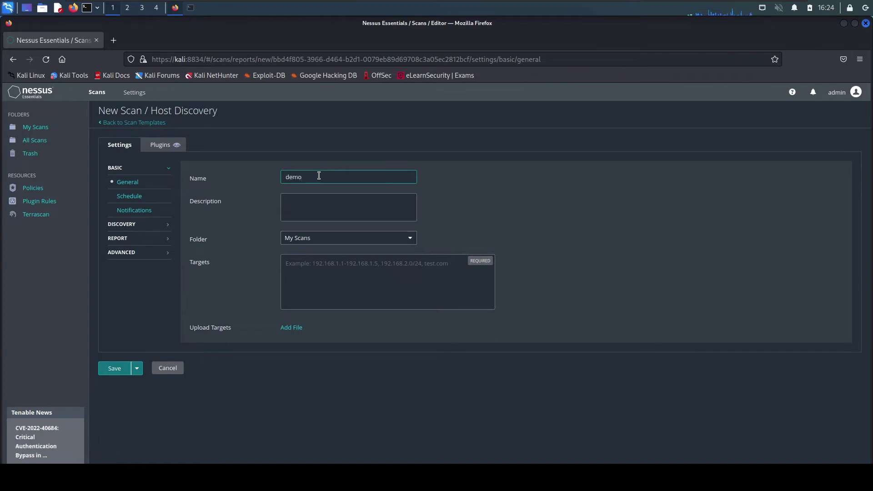
type(" host discovery")
left_click(310, 241)
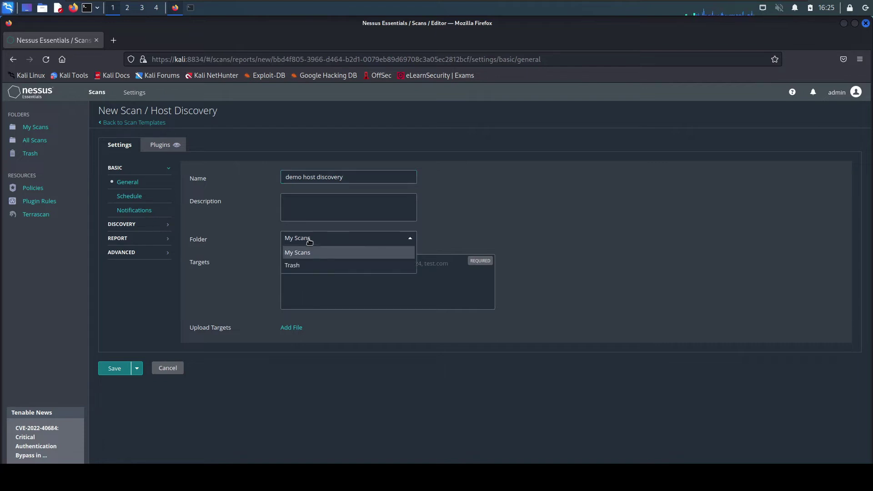
left_click(309, 250)
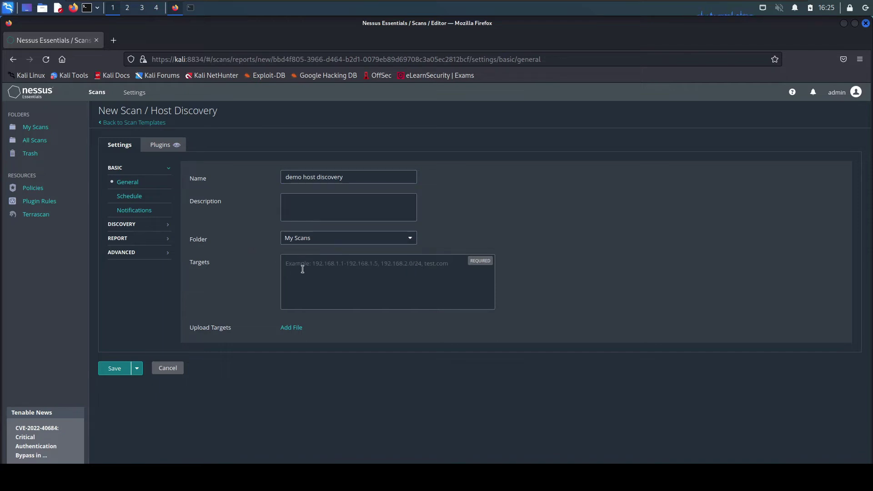
type("192")
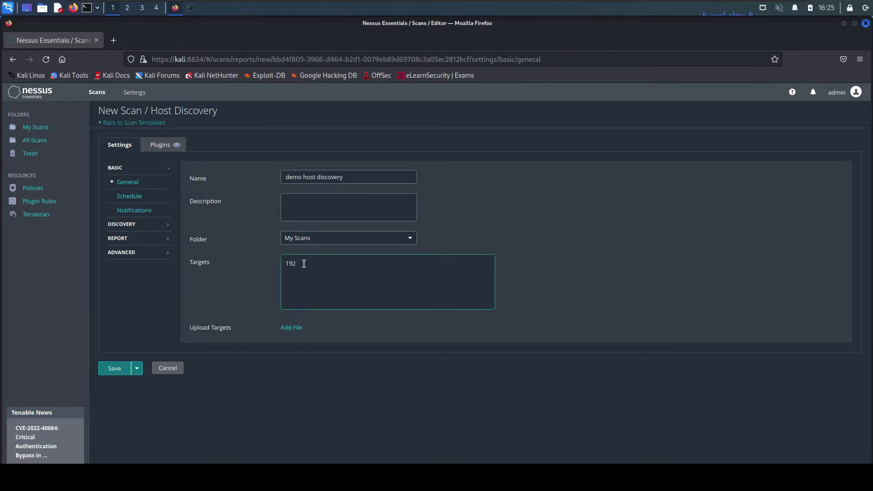
type(".168")
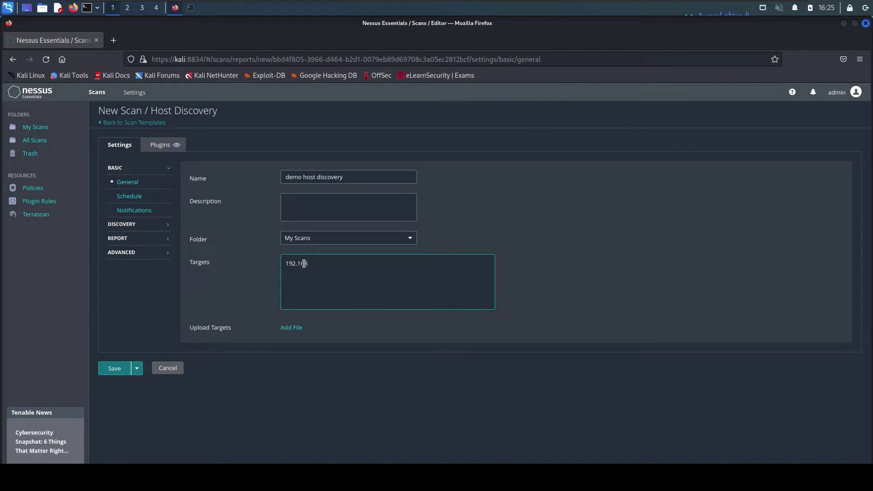
type(".1.0/24")
Step: Enable the scan's schedule to examine its frequency options, and disable the schedule again
left_click(133, 198)
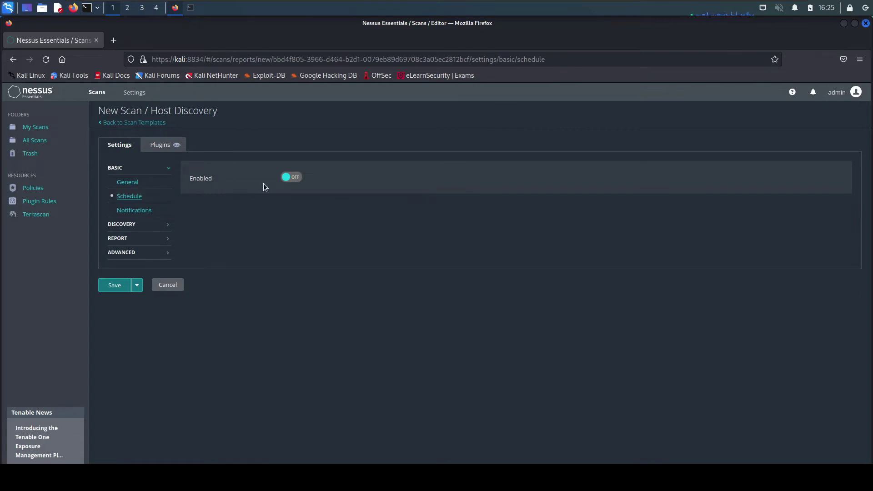
left_click(296, 179)
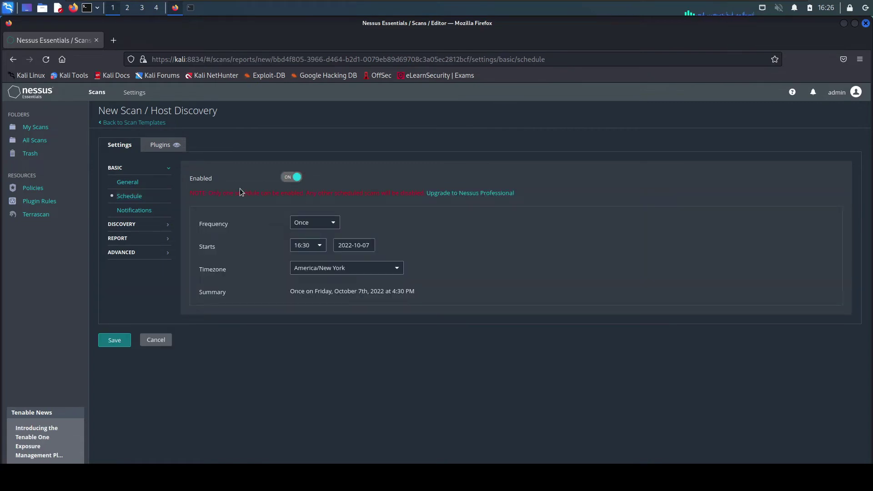
left_click(334, 223)
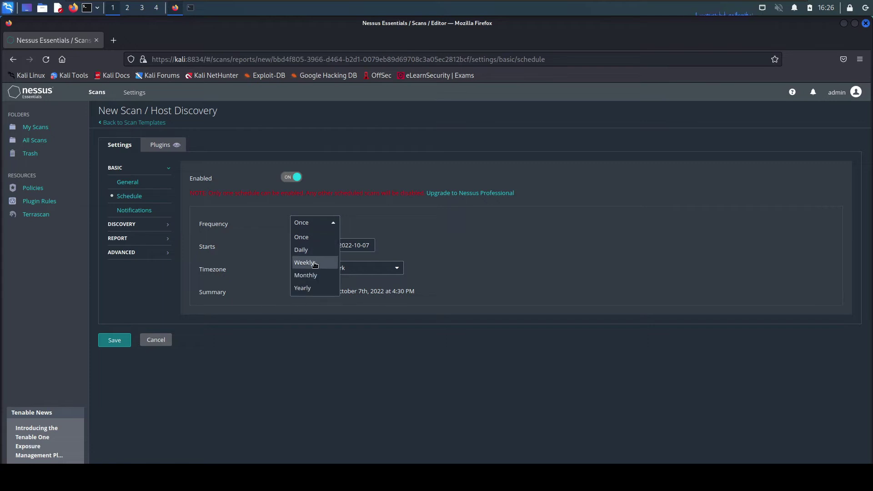
left_click(407, 237)
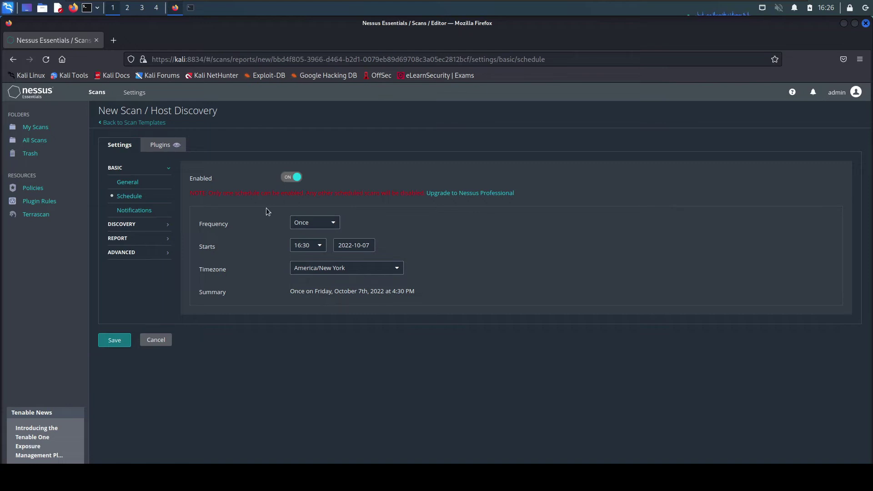
left_click(286, 178)
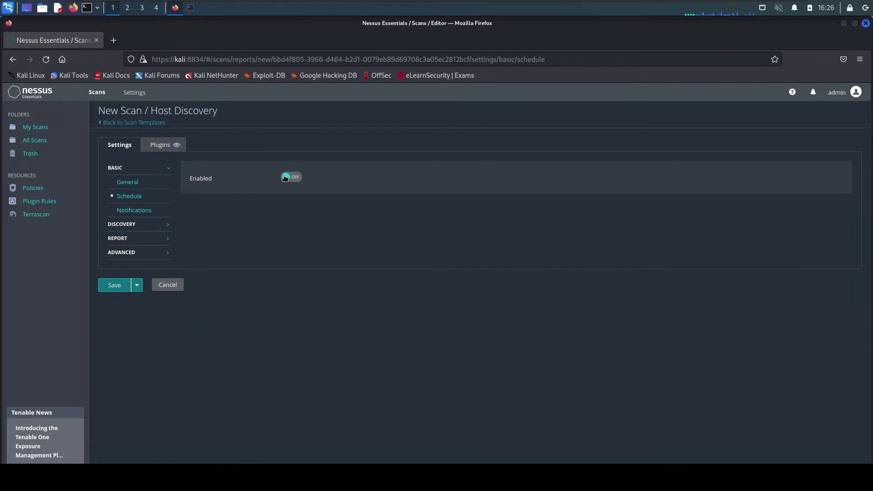
Step: Examine the scan's email notification settings and the scan types available for discovery, keeping Host enumeration
left_click(141, 213)
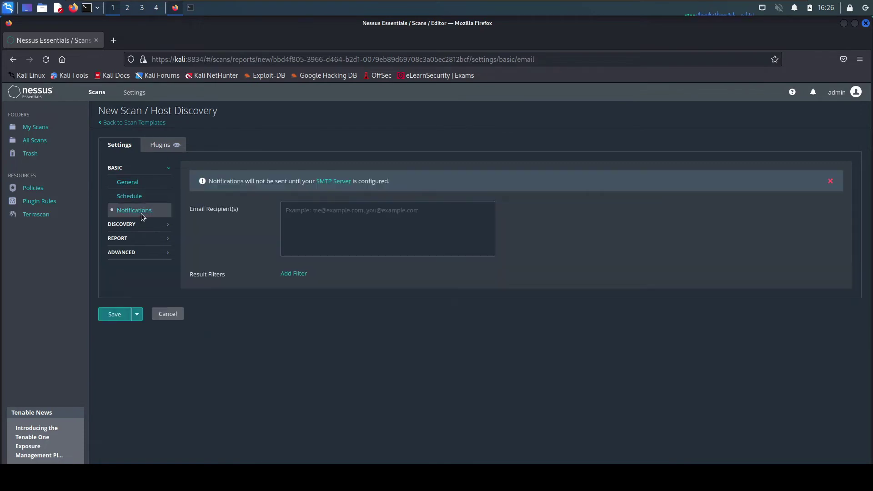
left_click(301, 212)
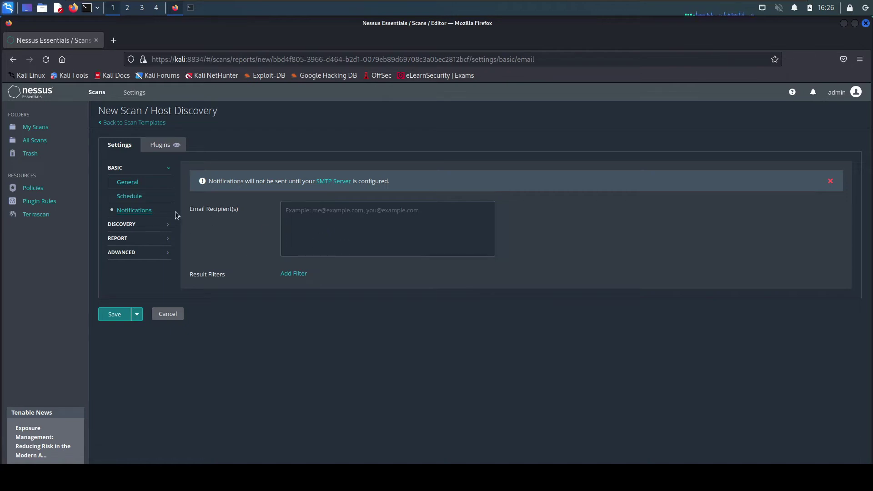
left_click(125, 225)
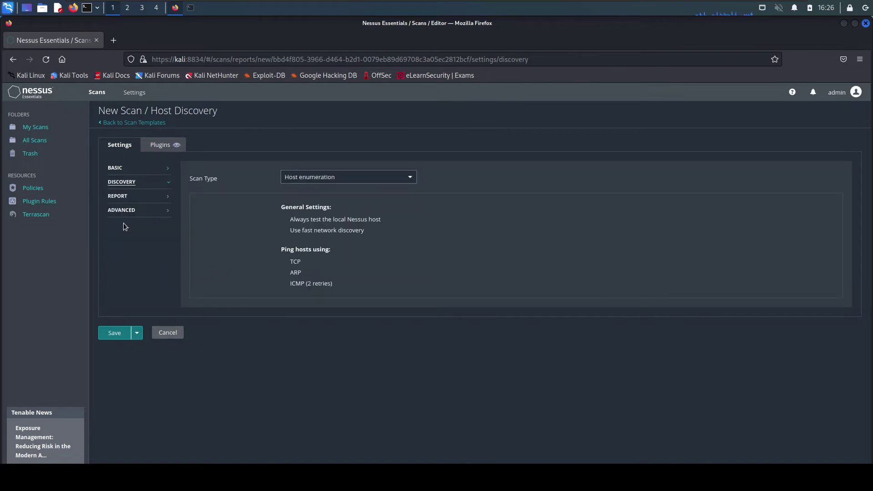
left_click(407, 182)
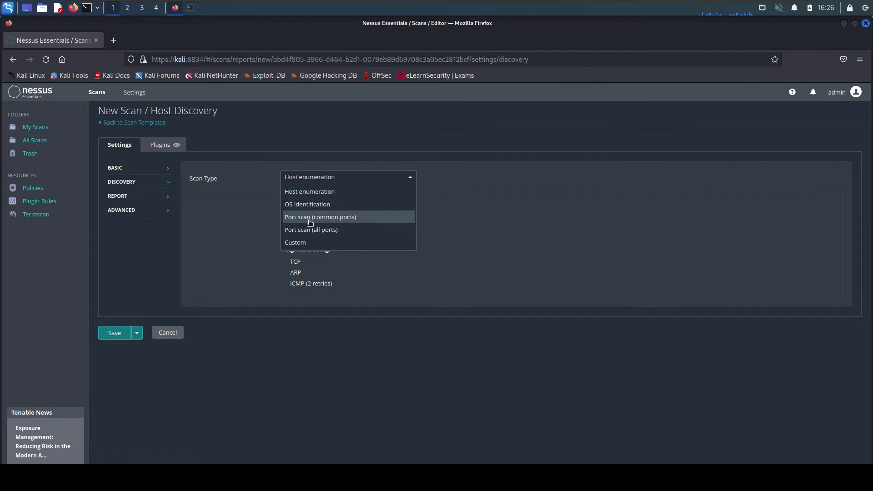
left_click(218, 247)
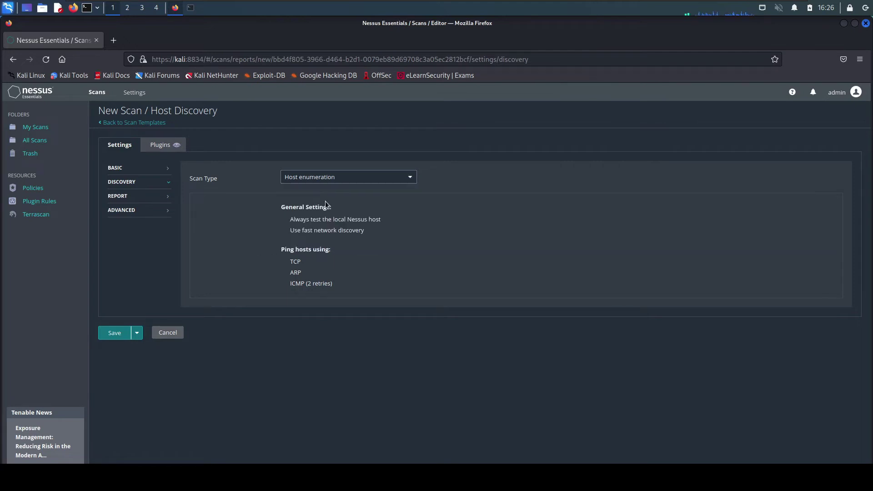
Step: Examine the scan's report output options and its advanced performance and Unix find command settings
left_click(147, 198)
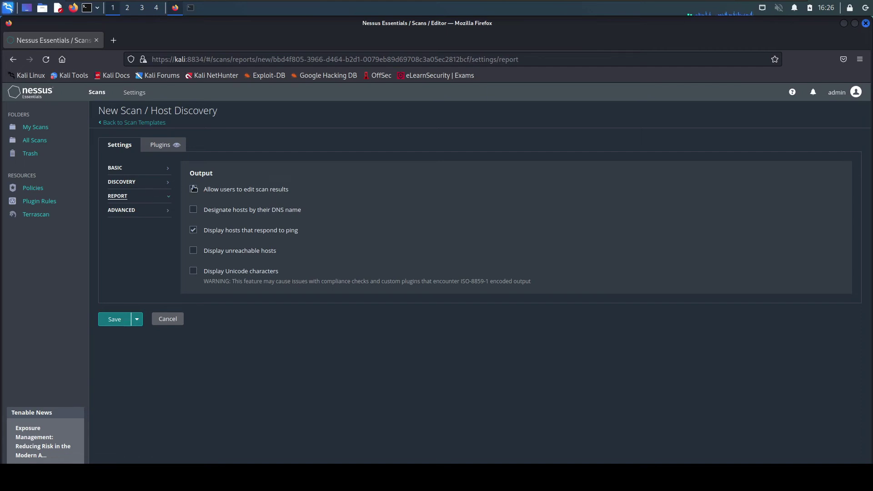
left_click(192, 229)
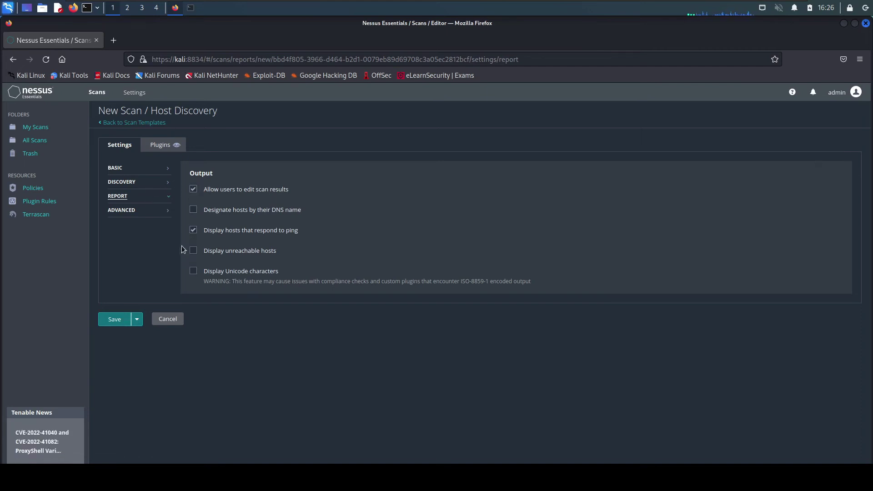
left_click(161, 213)
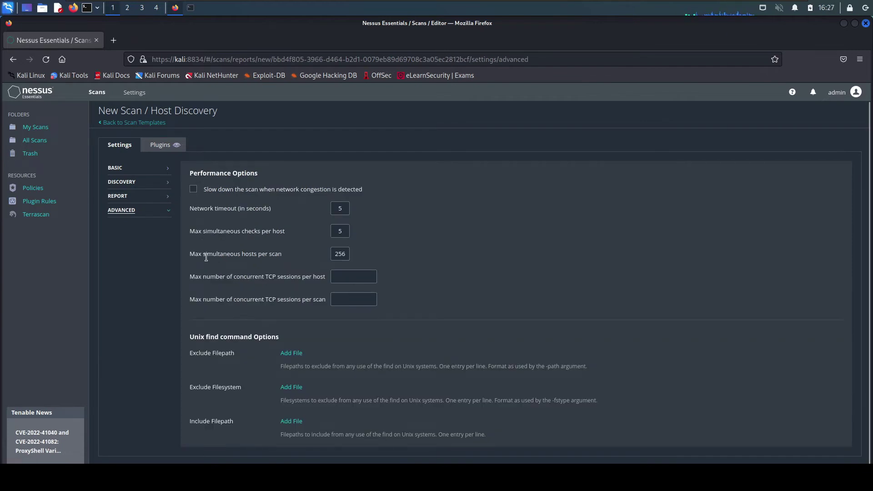
scroll(227, 298, "down", 1)
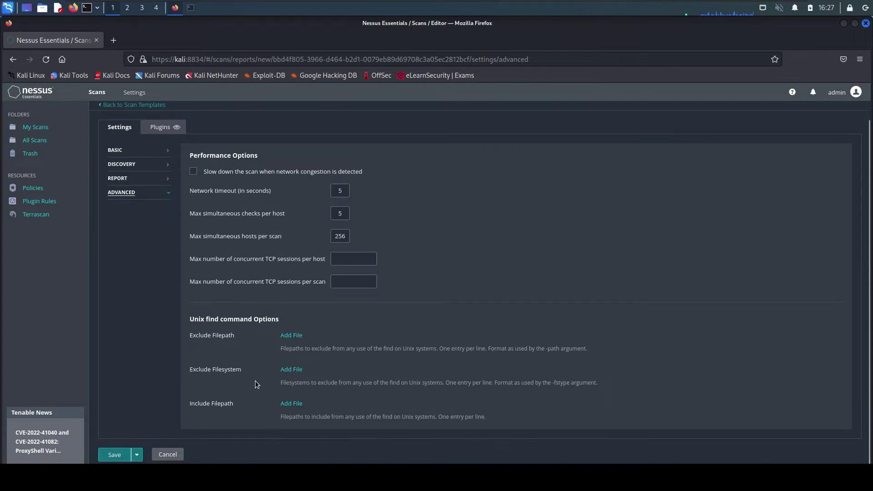
scroll(225, 348, "up", 1)
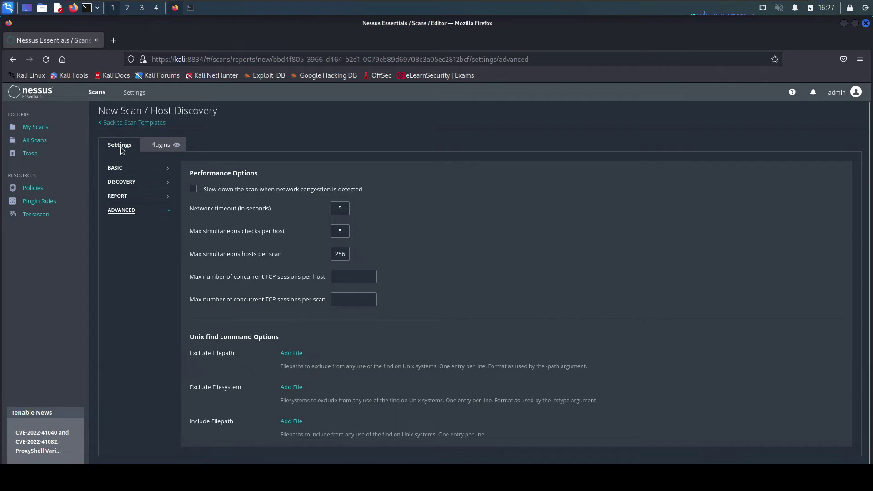
Step: Return to the scan's general settings, save the "demo host discovery" scan and launch it
left_click(117, 169)
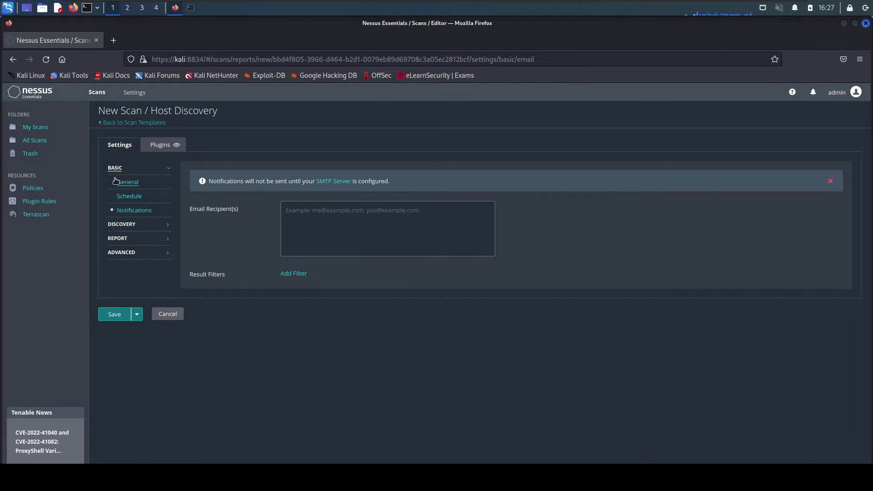
left_click(117, 181)
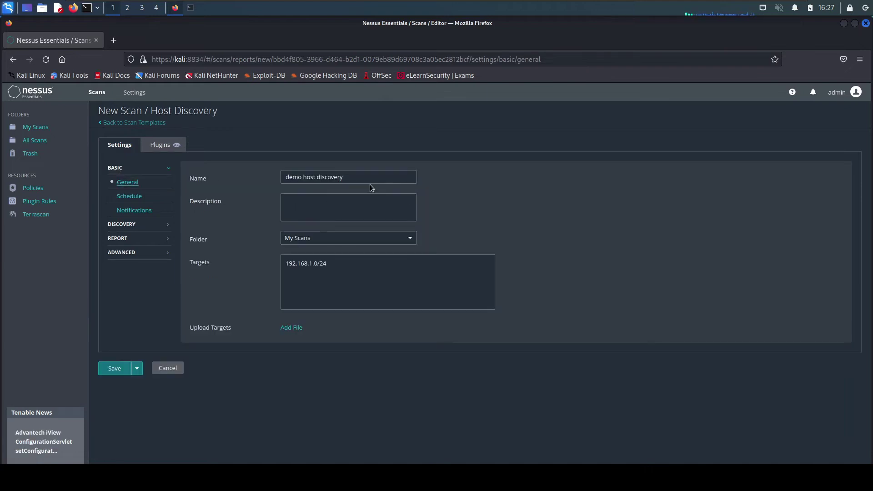
left_click(109, 369)
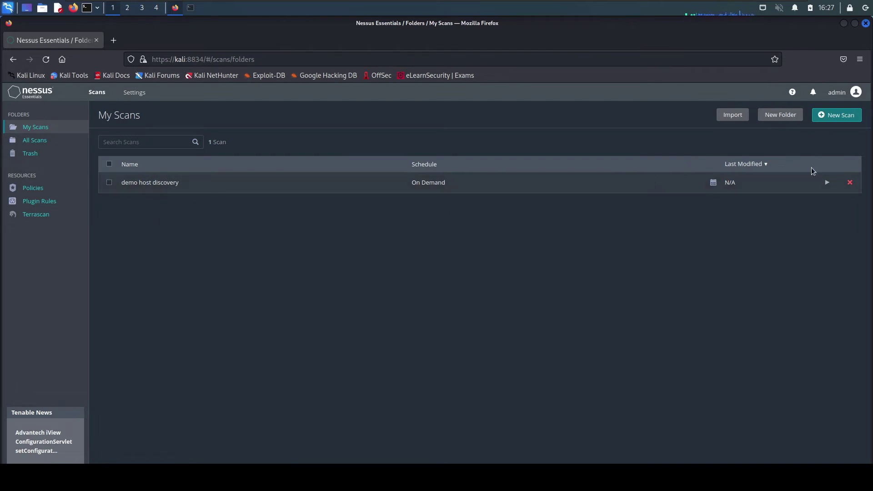
left_click(829, 183)
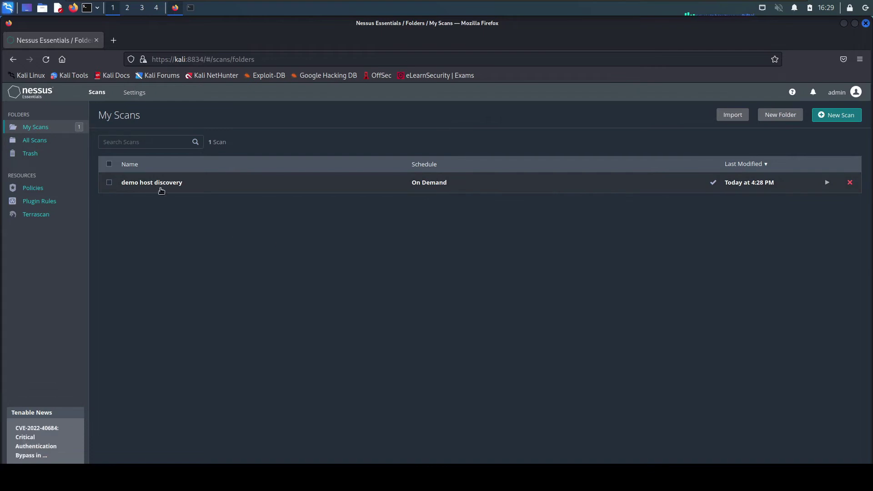
Step: Open the "demo host discovery" results and examine the discovered hosts with their FQDNs and ports
left_click(159, 182)
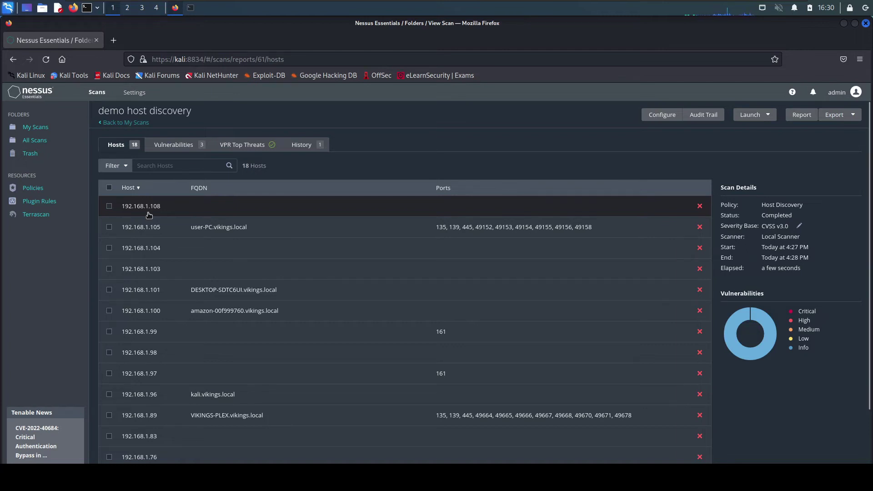
scroll(141, 259, "down", 2)
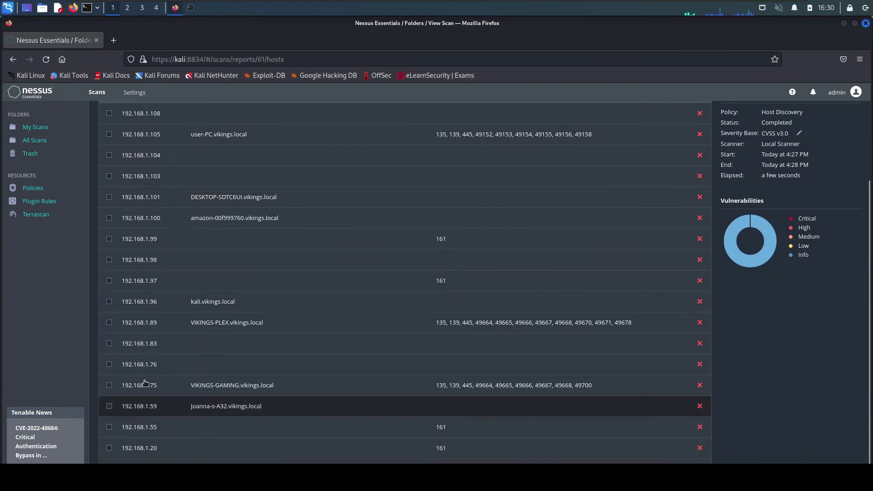
scroll(144, 369, "up", 2)
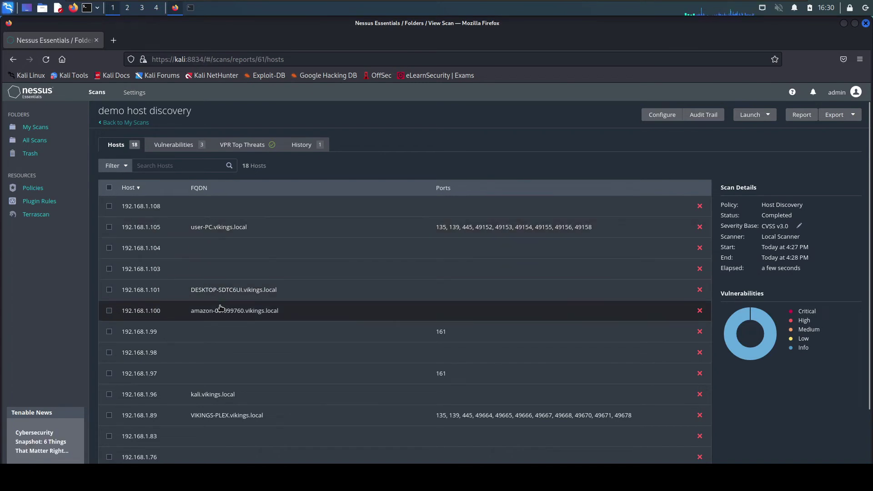
scroll(220, 303, "down", 2)
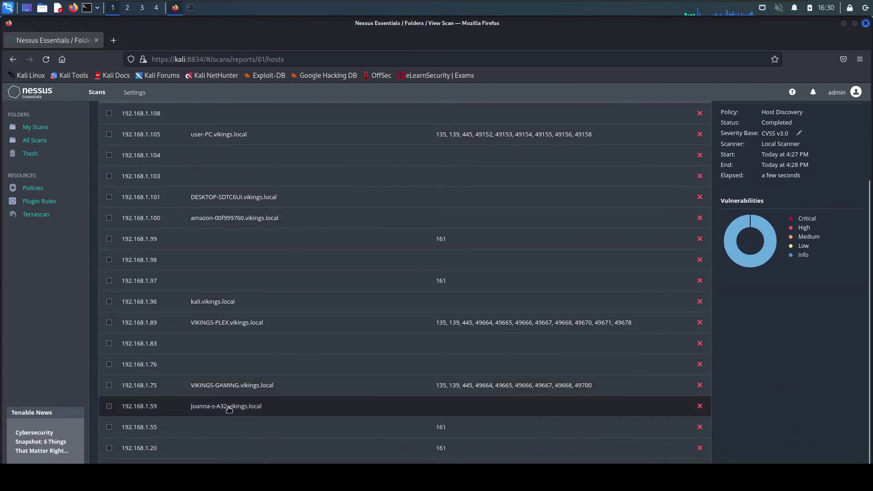
scroll(228, 376, "up", 2)
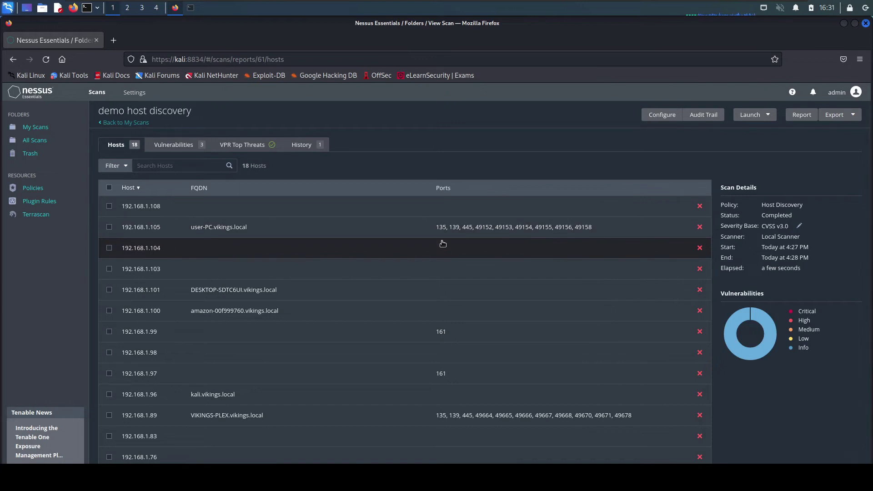
scroll(468, 423, "down", 2)
scroll(469, 427, "up", 2)
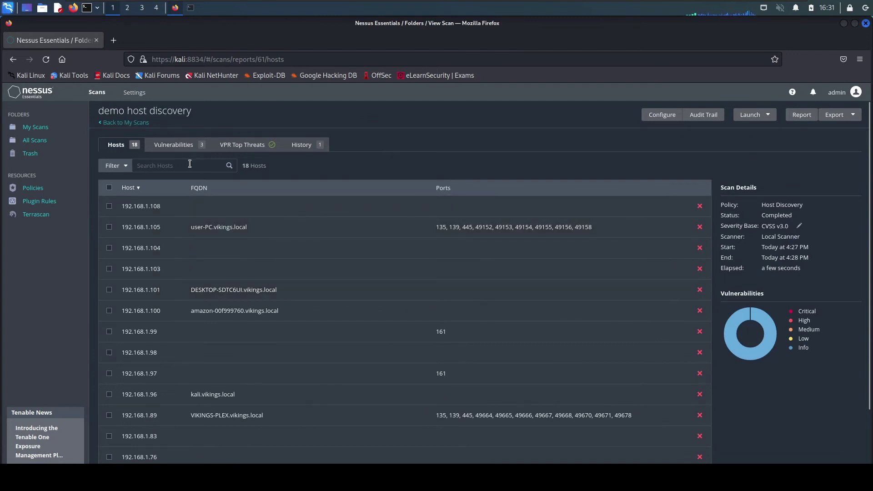
Step: Examine the vulnerabilities and VPR top threats of the host discovery results, and return to the host list
left_click(175, 145)
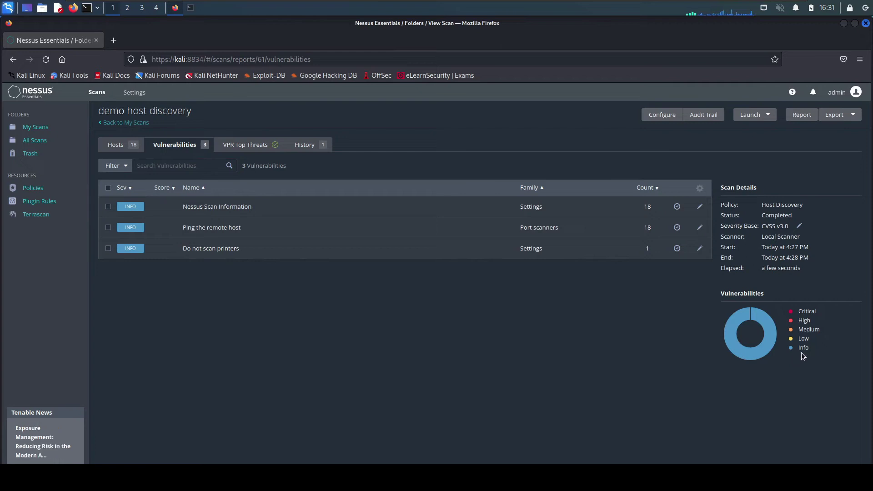
mouse_move(805, 354)
left_click(242, 145)
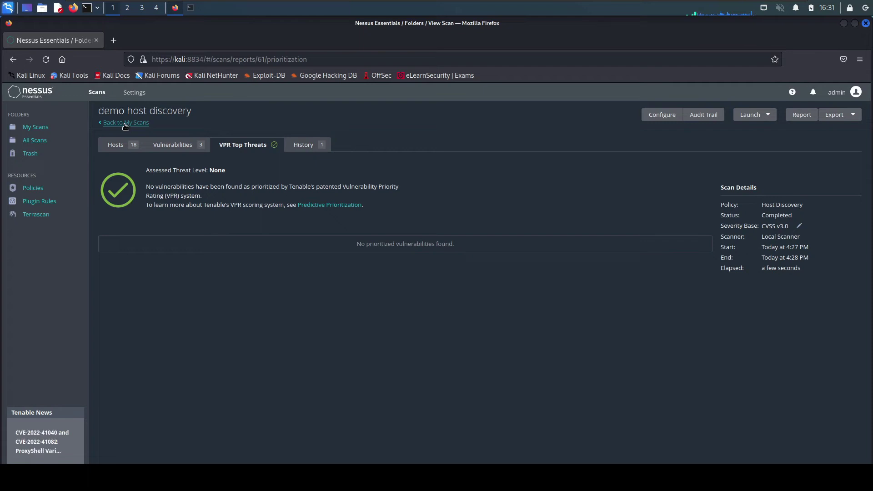
left_click(191, 146)
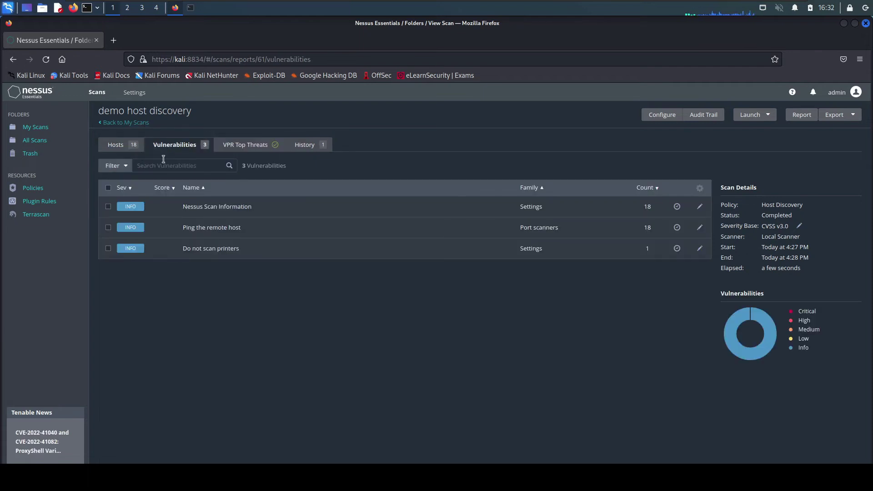
left_click(116, 145)
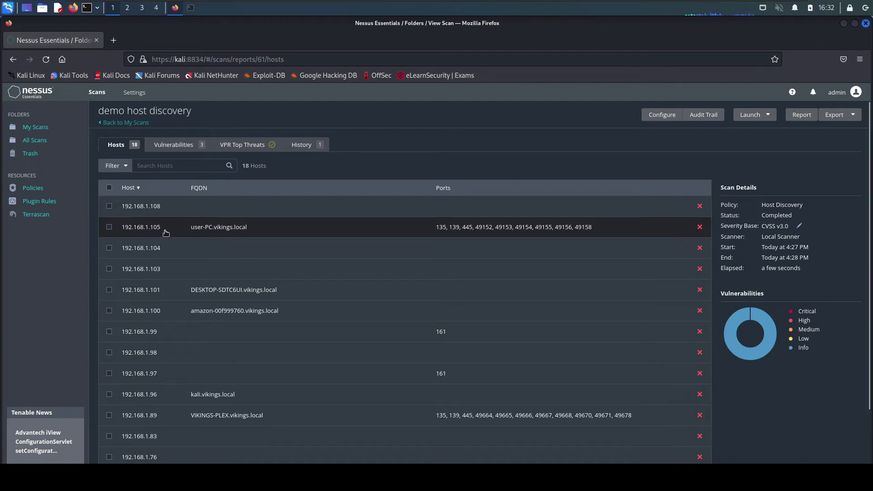
Step: Go back to My Scans and create a new scan from the Basic Network Scan template
left_click(129, 124)
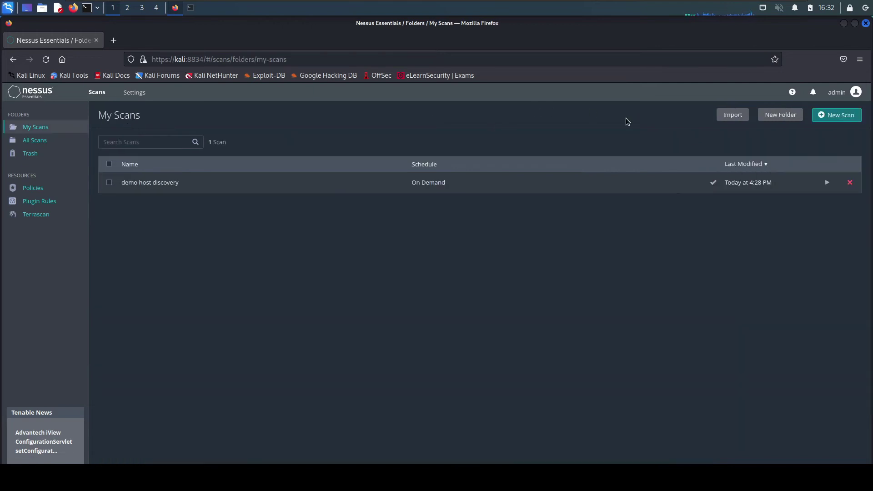
left_click(848, 118)
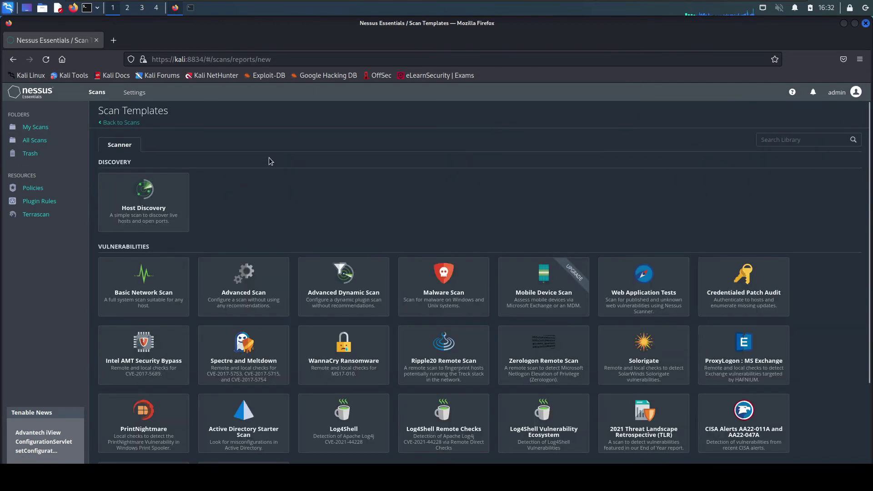
left_click(138, 291)
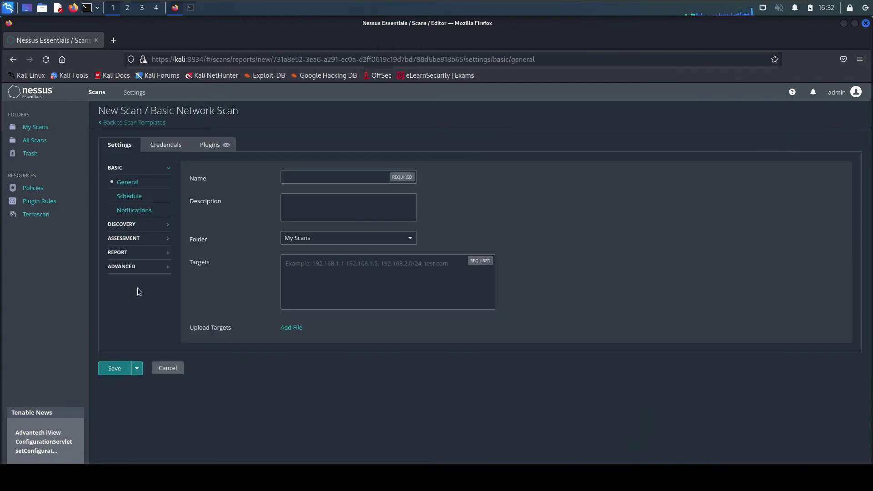
Step: Name the scan "credential net scan winpc" and set its target to 192.168.1.105
left_click(292, 177)
type("cr")
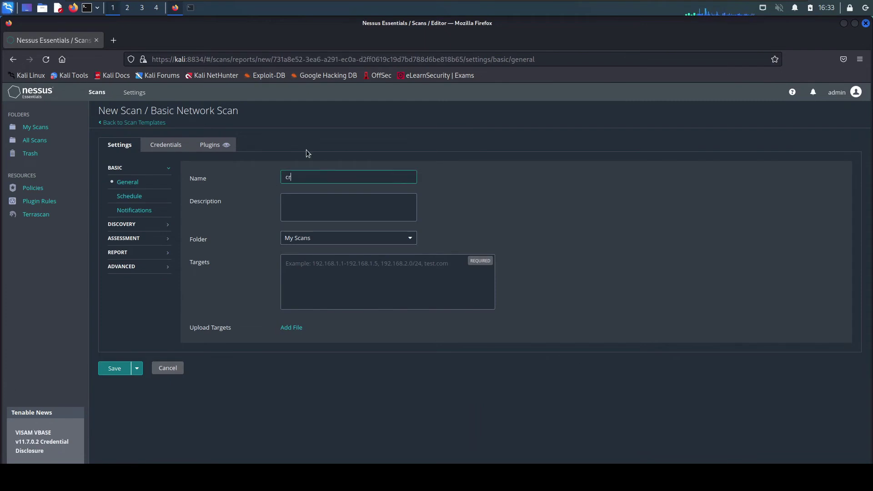
type("edential net scan winpc")
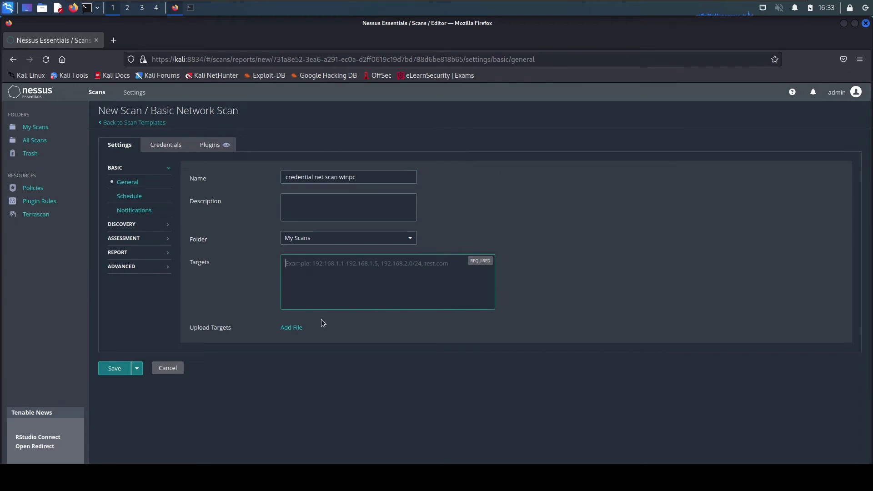
type("192")
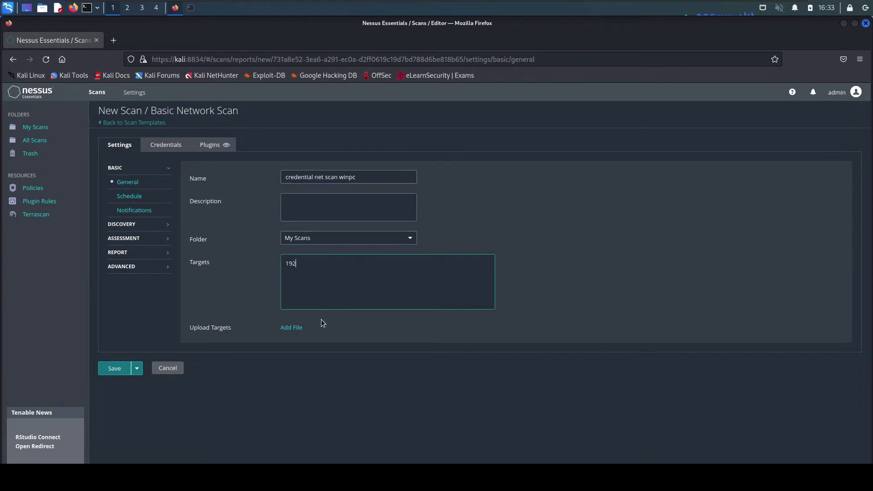
type(".168.1.105")
Step: Add Windows credentials with the username "user" and the account password, and disable "Do not use NTLMv1 authentication"
left_click(158, 150)
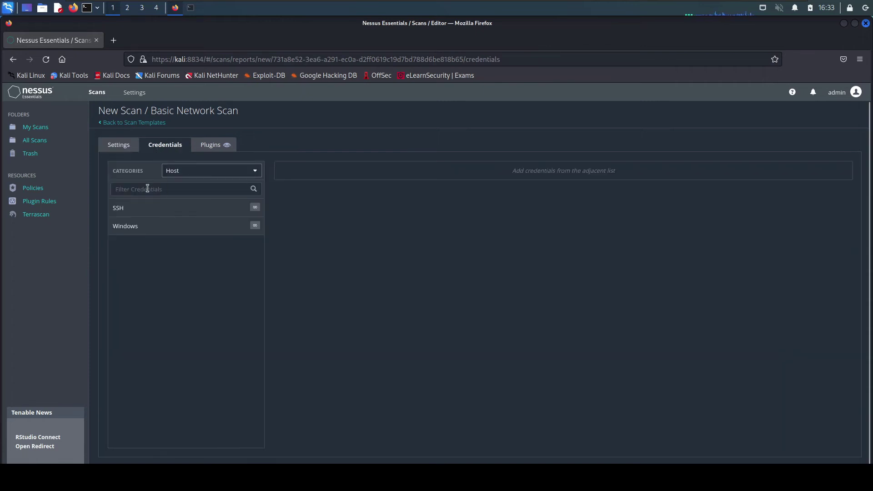
left_click(255, 227)
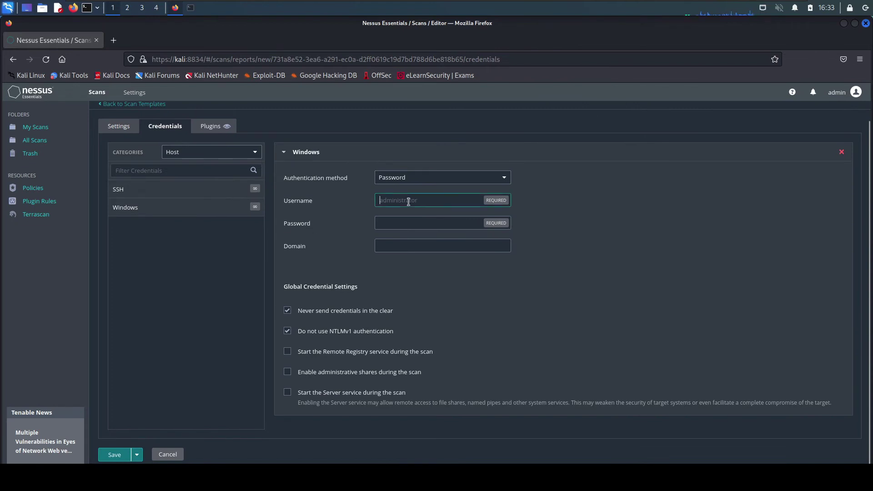
type("user")
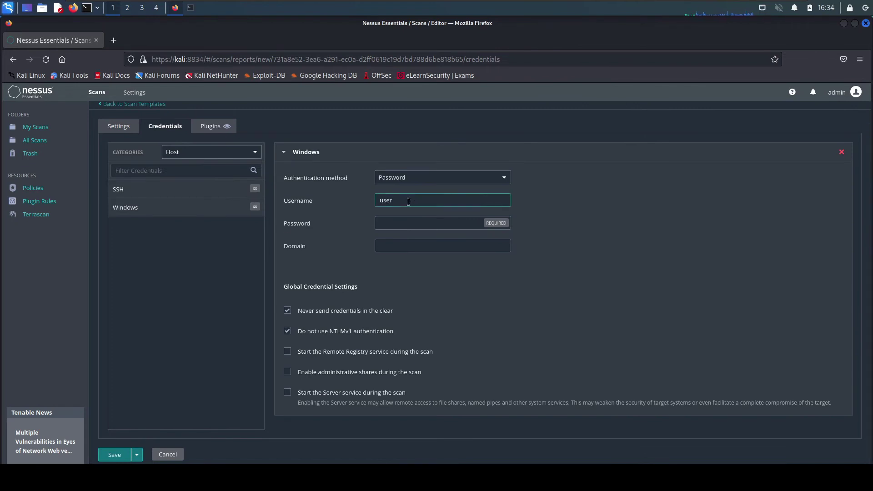
left_click(403, 223)
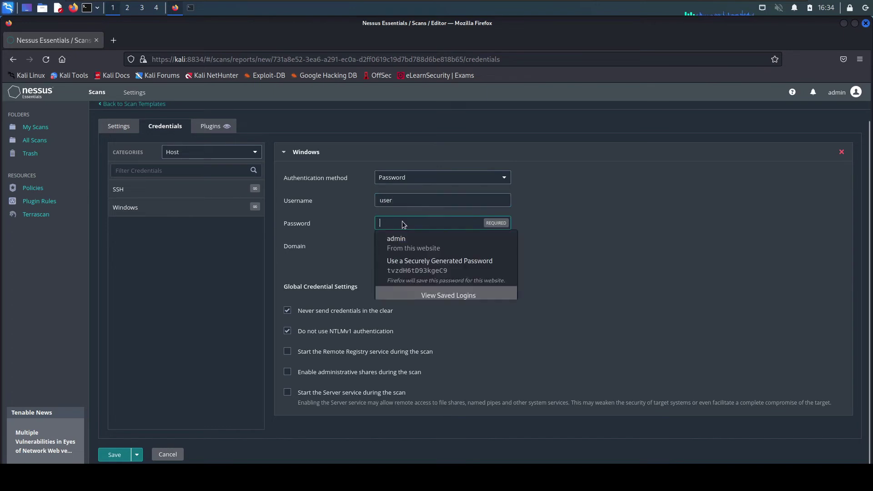
type("●●●●")
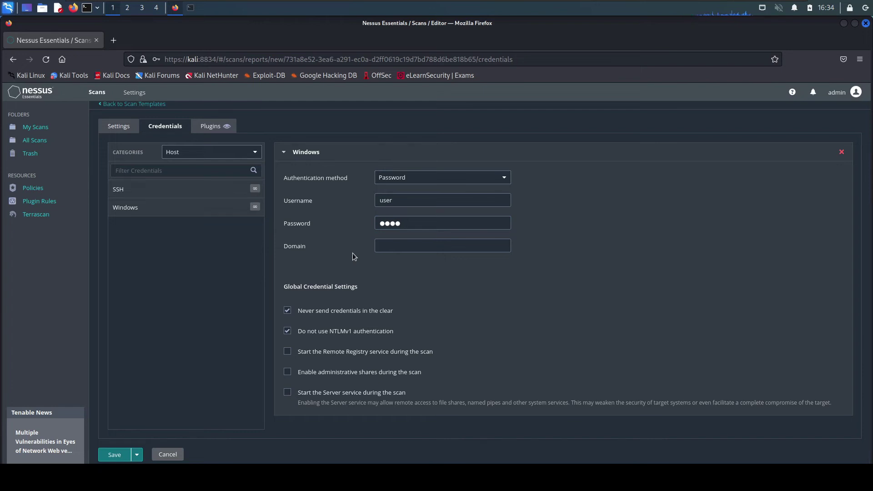
left_click(290, 335)
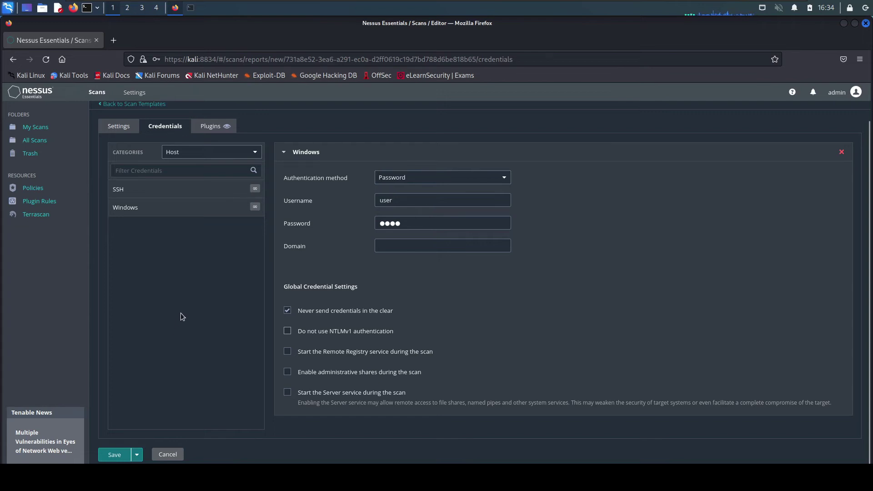
Step: Save the "credential net scan winpc" scan, decline updating the browser's saved login, and launch the scan
left_click(120, 459)
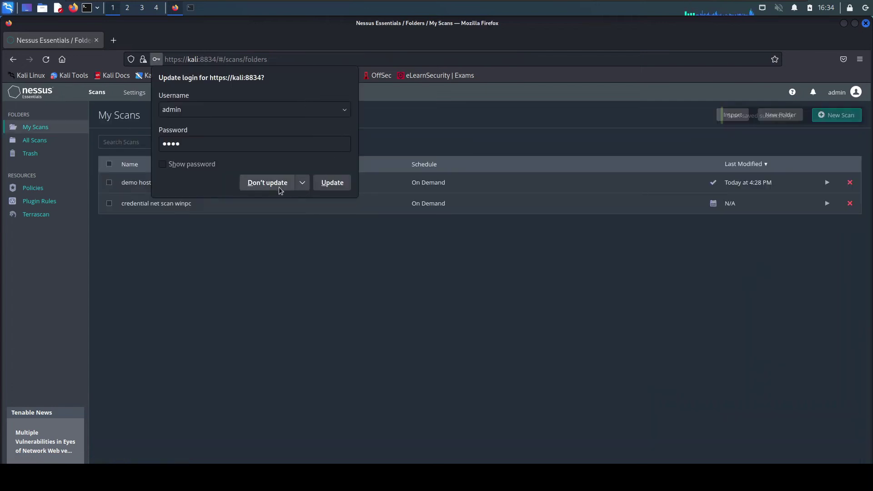
left_click(278, 188)
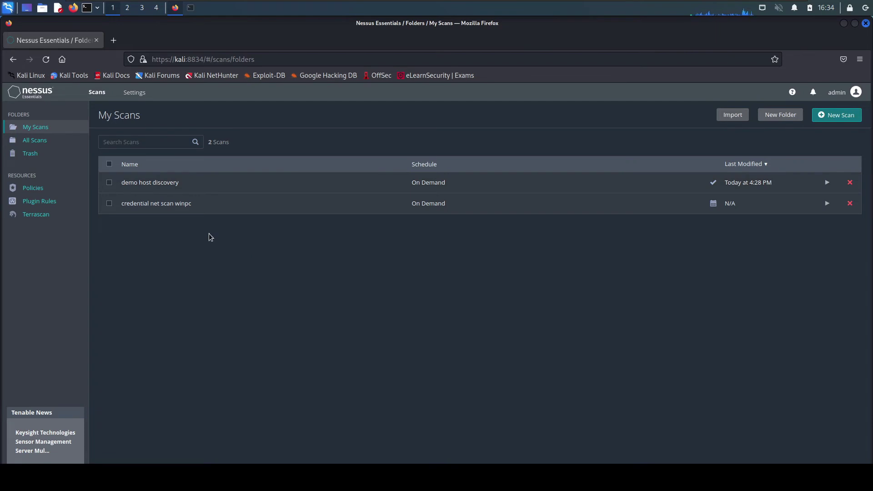
left_click(828, 204)
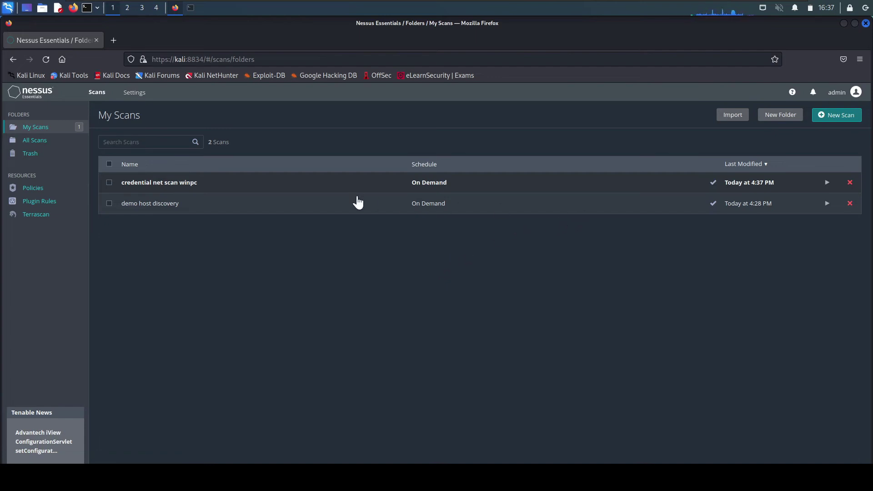
Step: Open the results of the "credential net scan winpc" scan and look through its full list of vulnerabilities
left_click(177, 184)
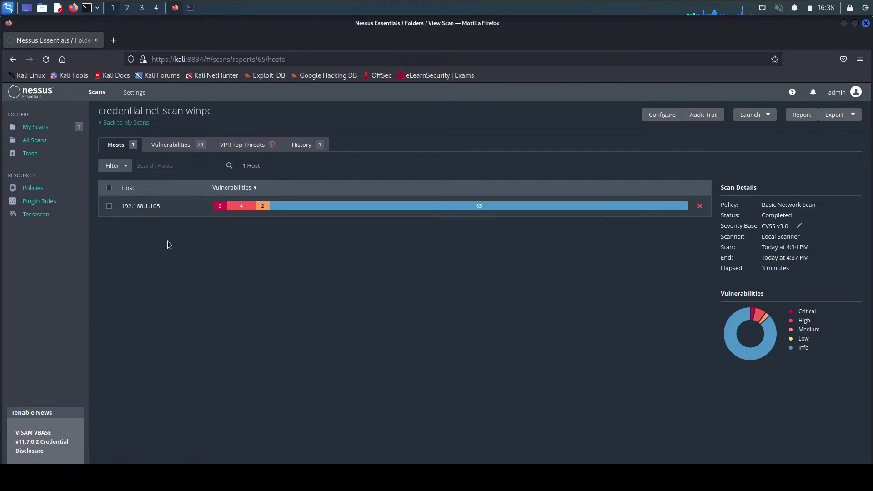
mouse_move(219, 212)
left_click(182, 146)
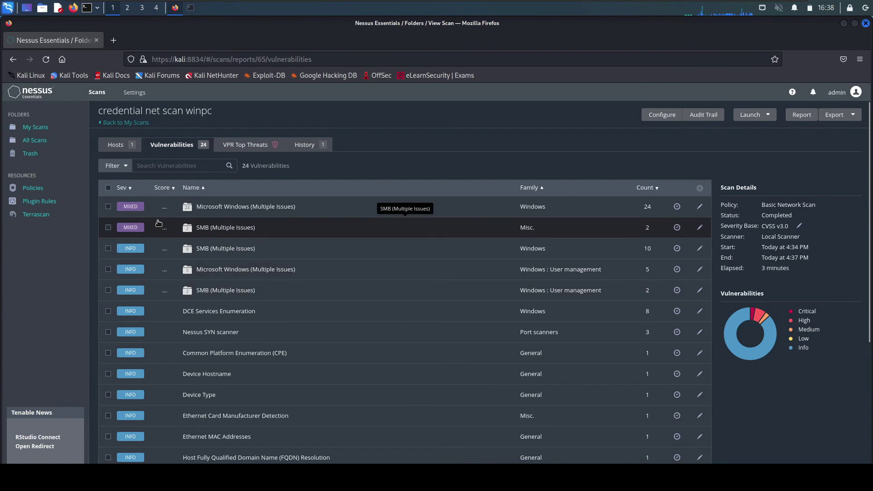
scroll(159, 223, "down", 2)
scroll(158, 223, "up", 2)
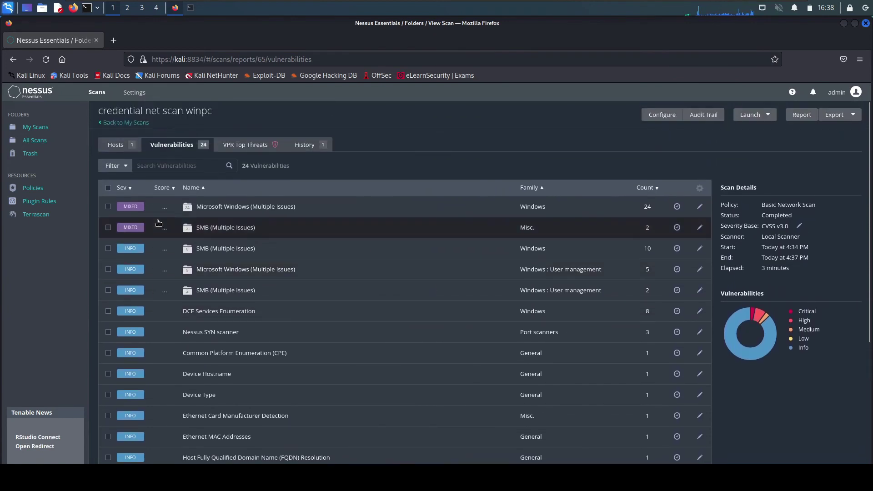
scroll(158, 223, "down", 1)
scroll(158, 223, "down", 7)
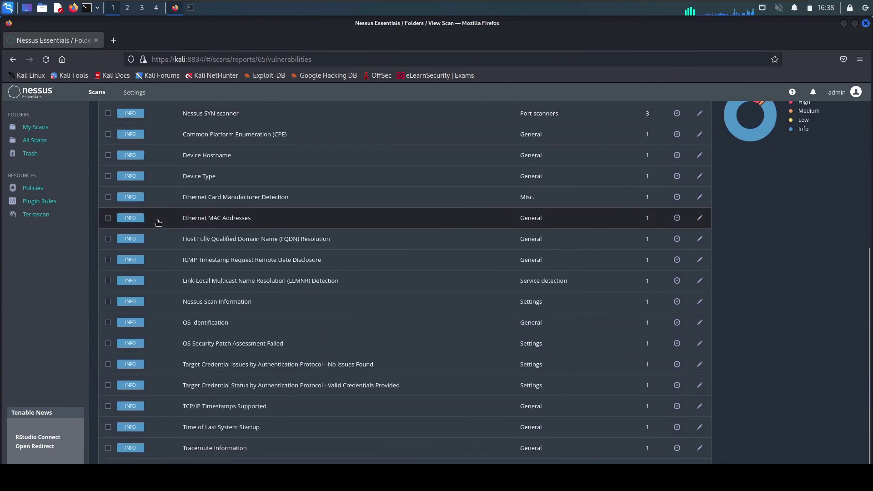
scroll(186, 330, "up", 8)
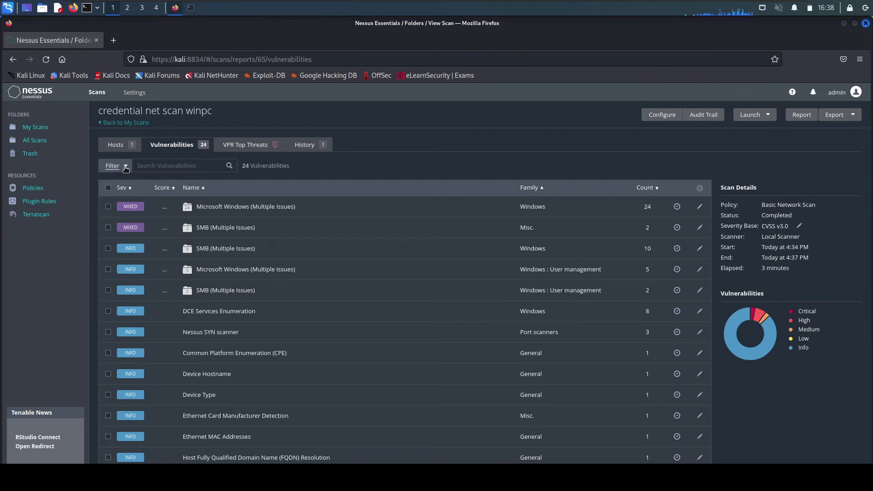
Step: Filter the vulnerabilities to Severity is equal to Critical and open the Microsoft Windows (Multiple Issues) group
left_click(126, 168)
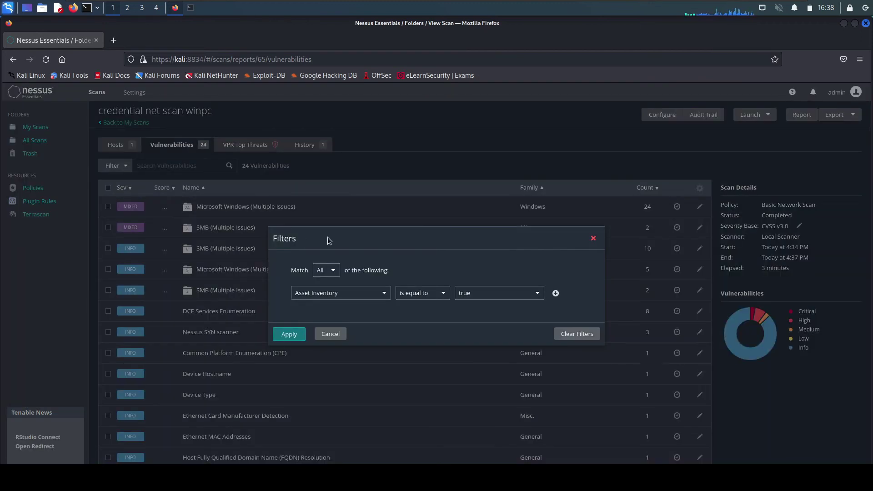
left_click(385, 294)
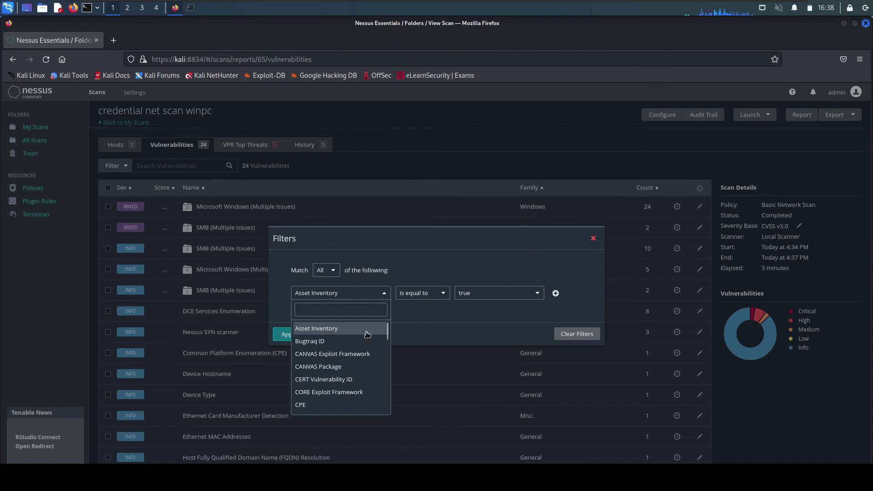
scroll(368, 335, "down", 3)
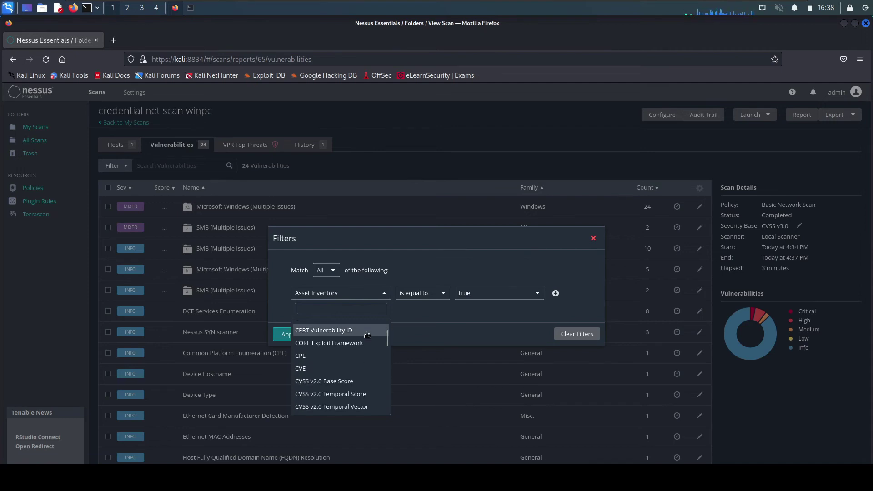
scroll(368, 334, "down", 4)
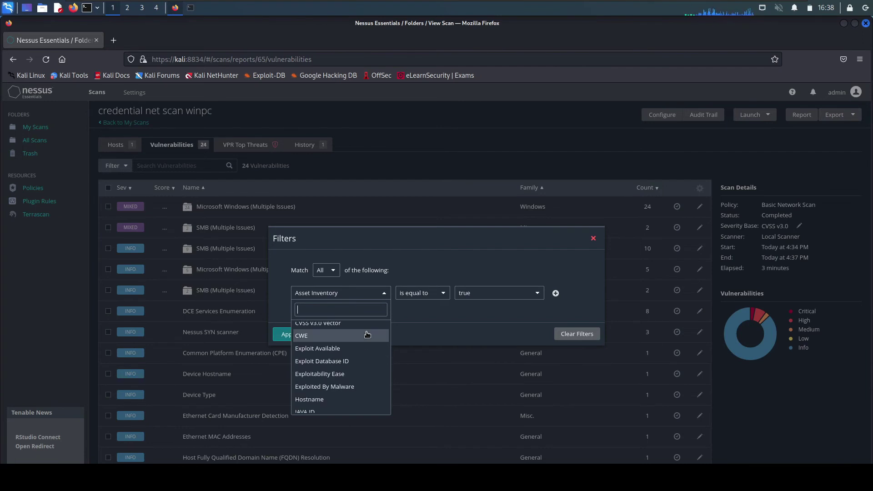
scroll(367, 334, "down", 5)
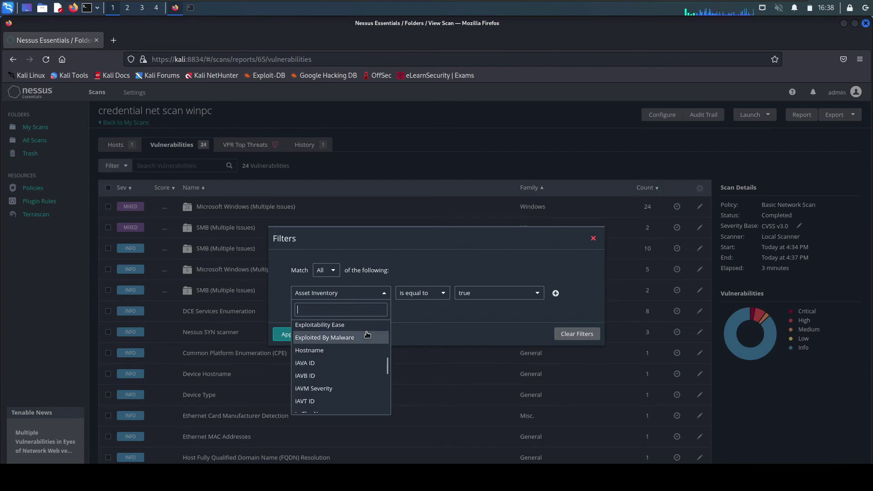
scroll(367, 334, "down", 5)
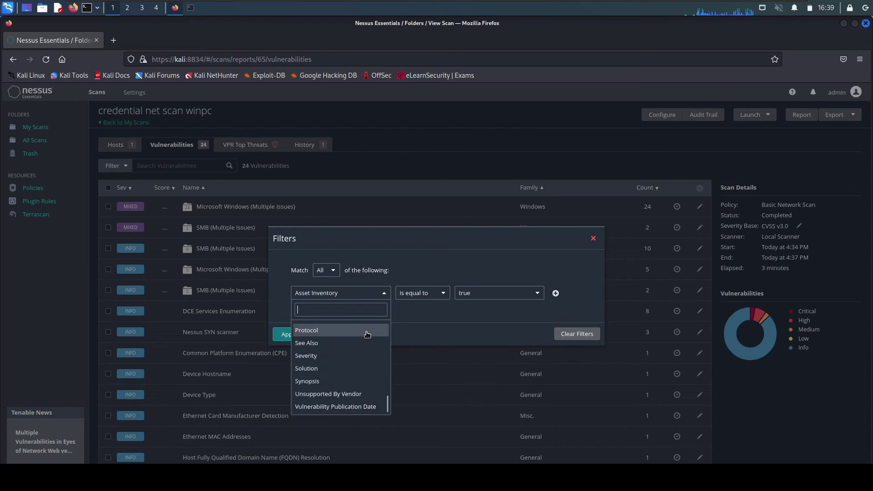
left_click(323, 358)
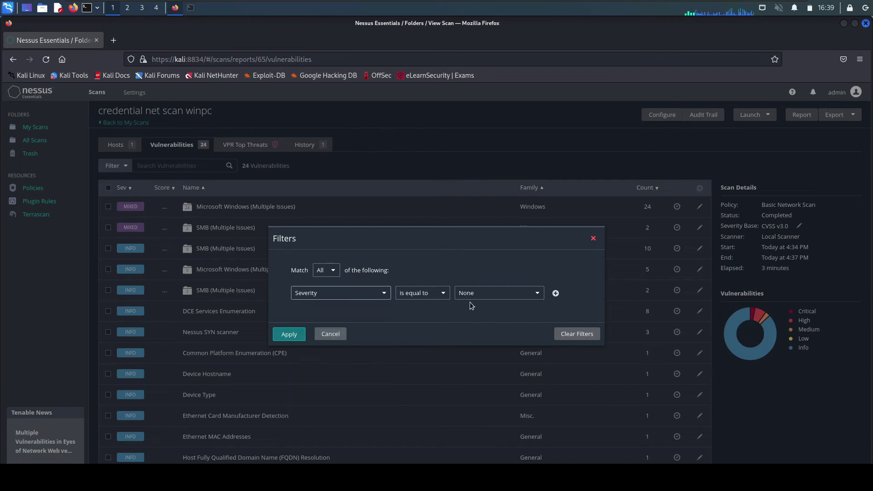
left_click(501, 294)
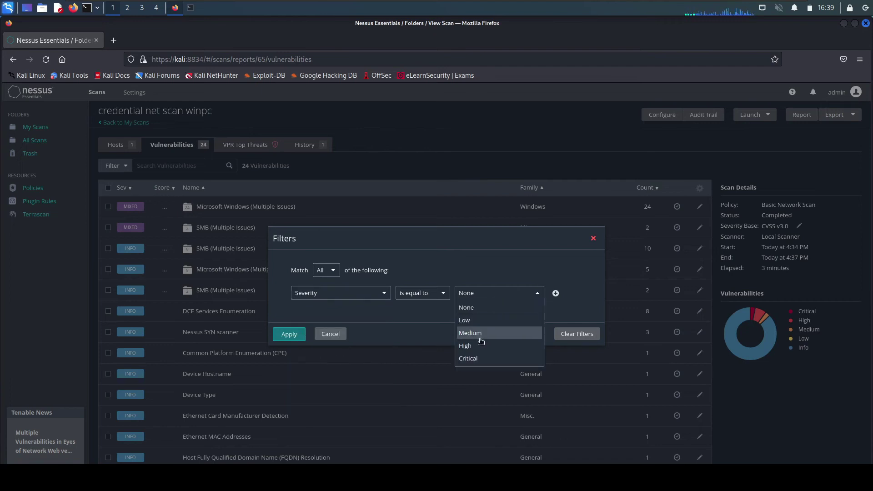
left_click(471, 359)
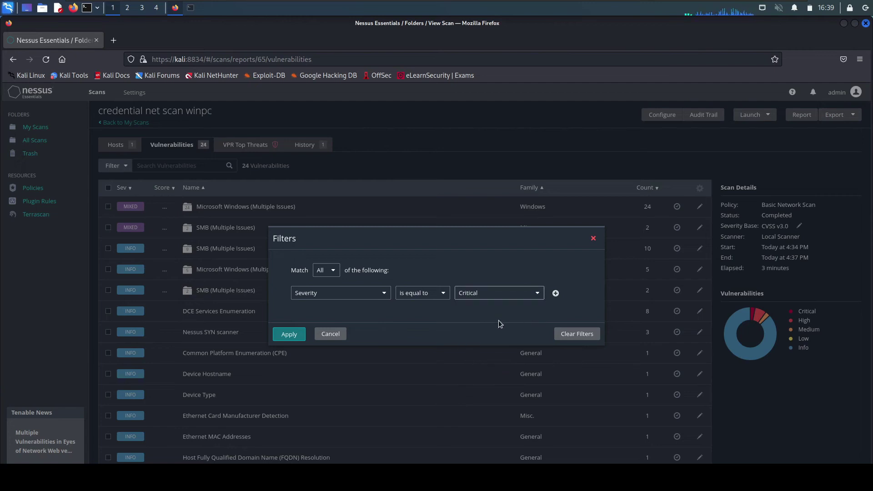
left_click(289, 335)
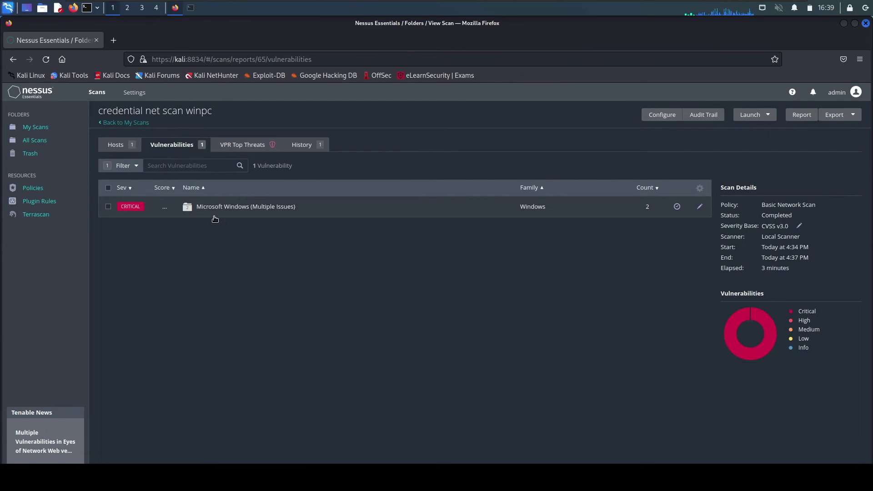
left_click(287, 208)
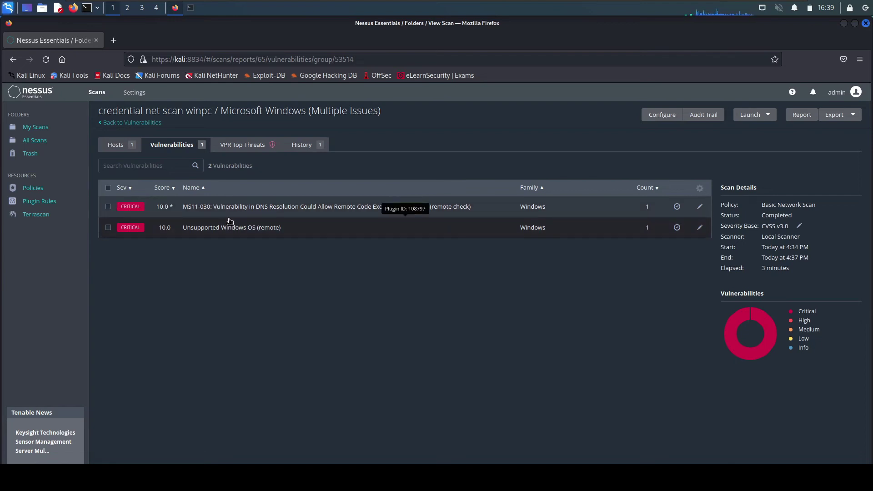
Step: Open the MS17-010 finding from the scan's VPR Top Threats and read its priority rating and description, including the WannaCrypt passage
left_click(245, 151)
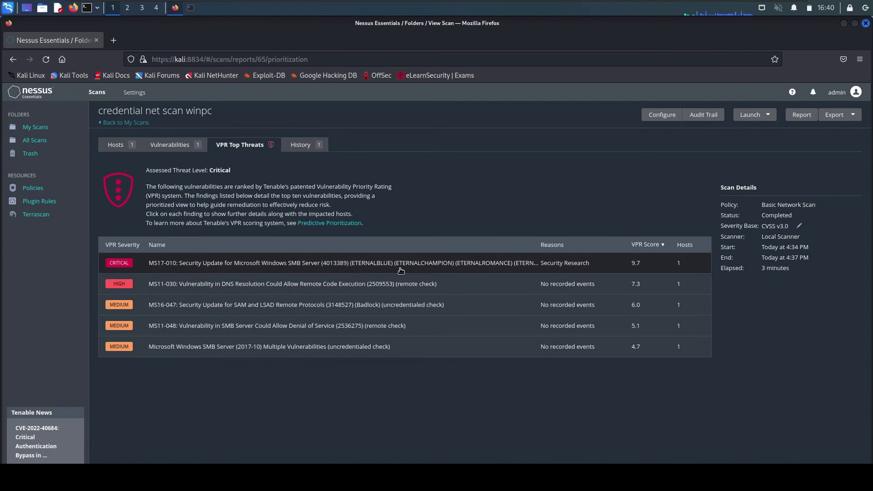
left_click(297, 269)
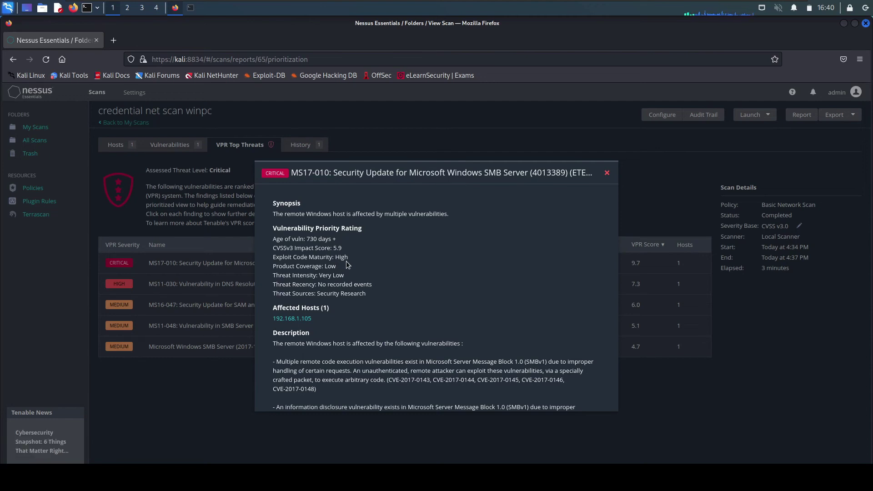
scroll(348, 264, "down", 2)
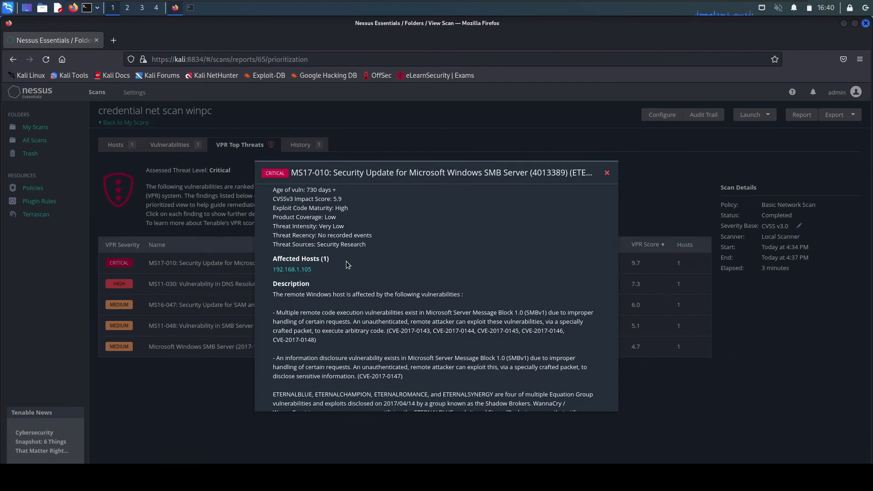
scroll(346, 263, "down", 2)
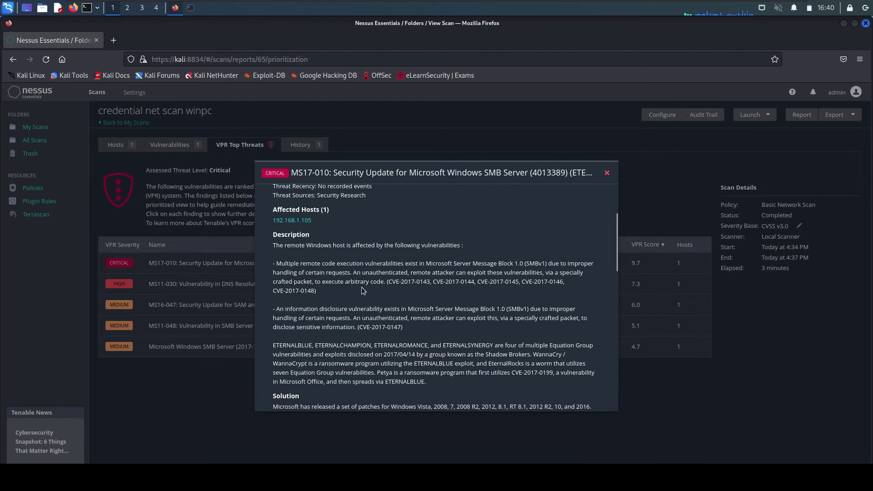
scroll(354, 288, "down", 2)
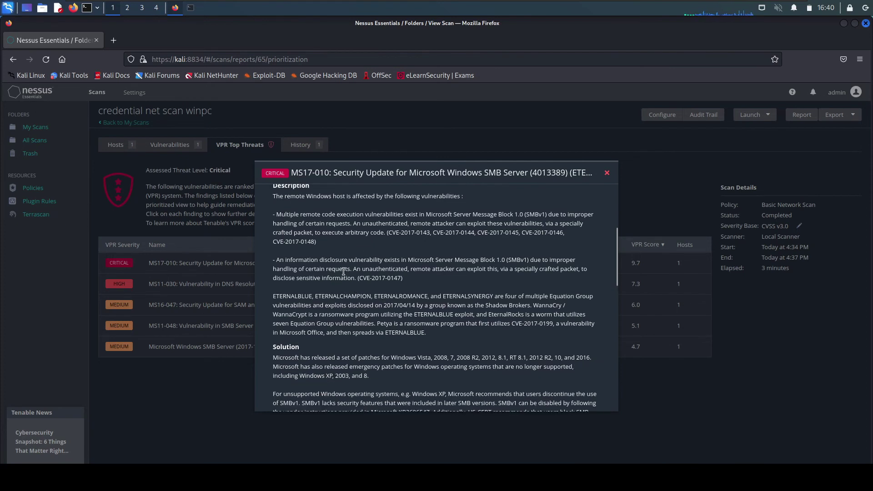
scroll(344, 272, "down", 2)
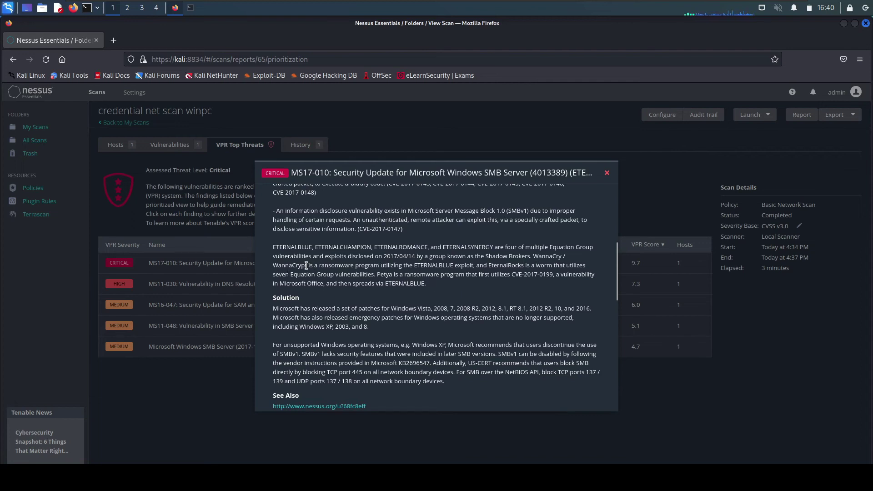
left_click_drag(272, 267, 480, 267)
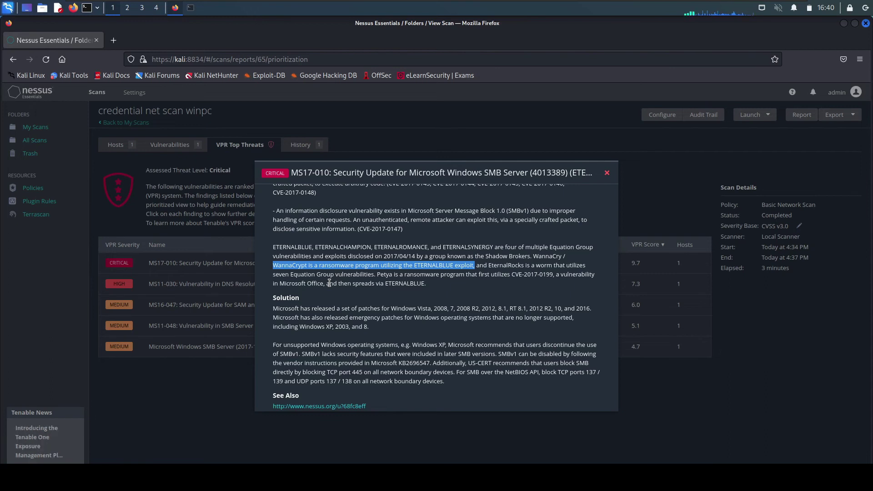
left_click(330, 283)
Step: Copy the reference "Microsoft KB2696547" from the Solution text of the MS17-010 finding
scroll(327, 282, "down", 2)
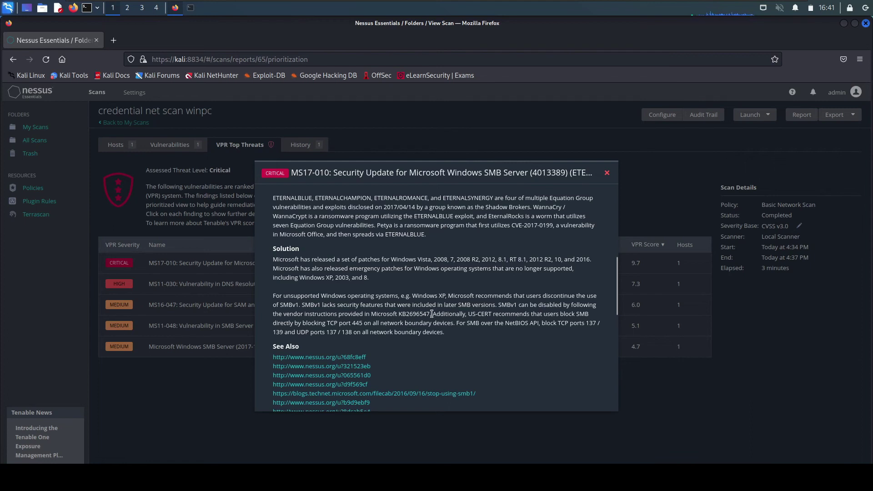
left_click_drag(431, 314, 370, 314)
right_click(382, 316)
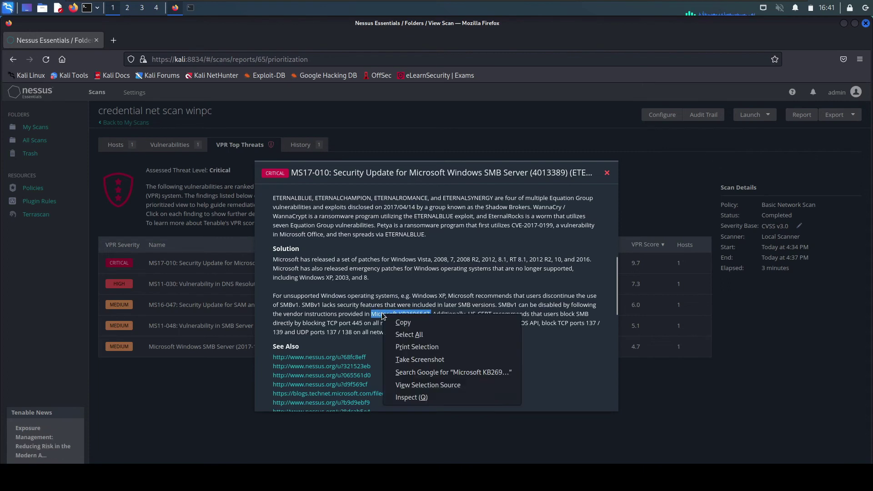
left_click(398, 323)
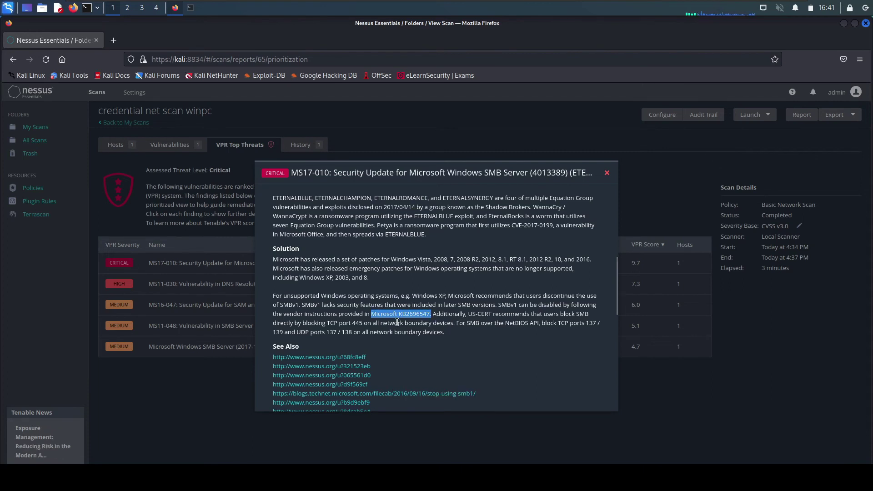
left_click(427, 328)
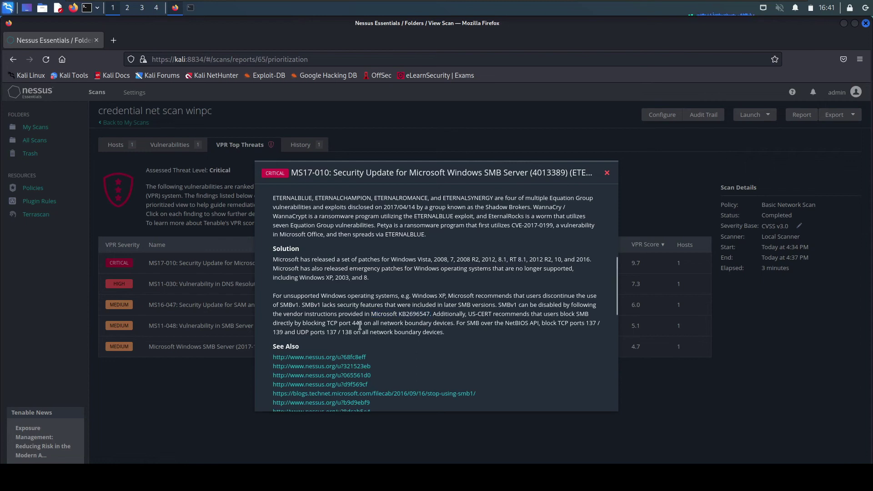
Step: Examine the plugin, risk and vulnerability information of the MS17-010 finding, including exploit availability, and return to its synopsis
scroll(349, 340, "down", 5)
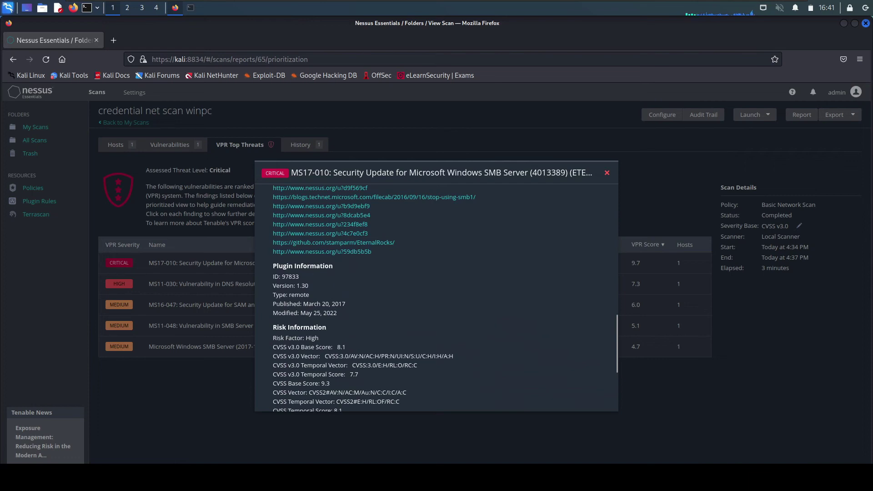
scroll(306, 314, "down", 2)
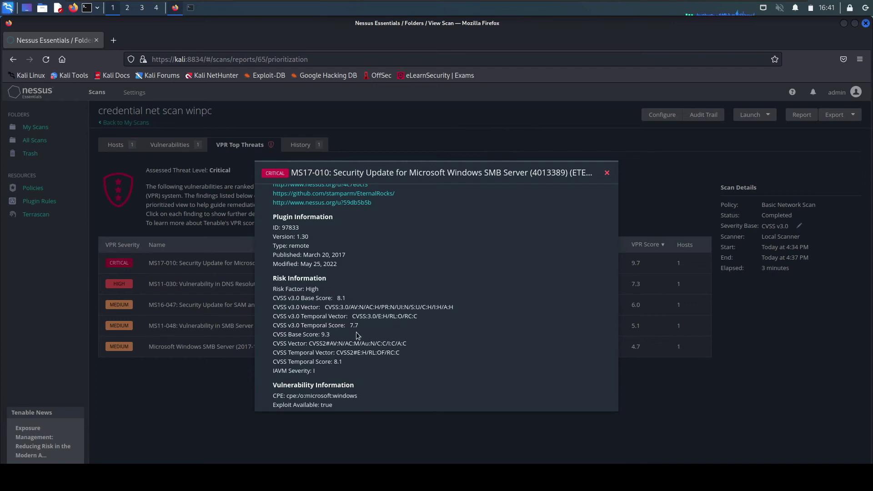
scroll(357, 335, "down", 1)
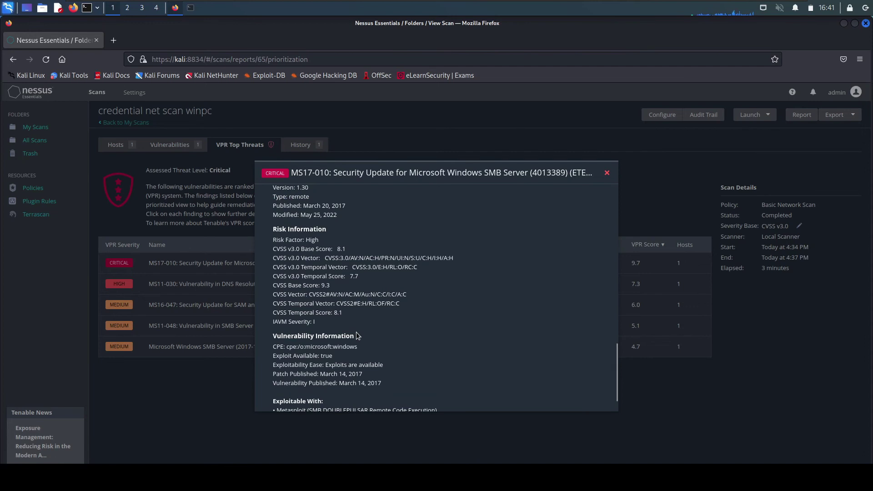
scroll(356, 335, "down", 1)
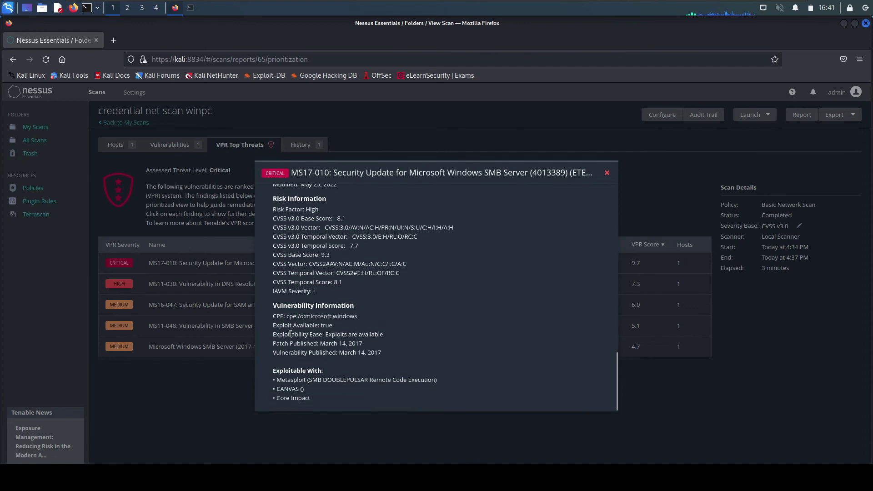
left_click_drag(273, 326, 336, 327)
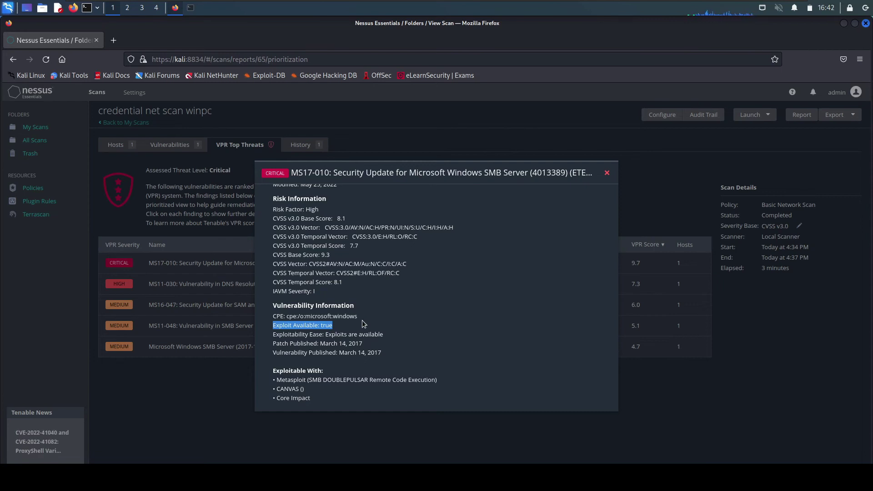
left_click(355, 350)
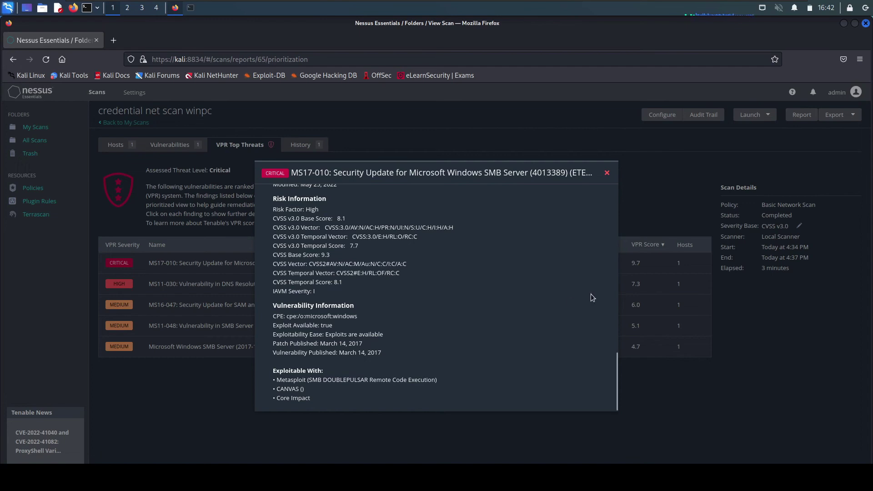
scroll(517, 280, "up", 10)
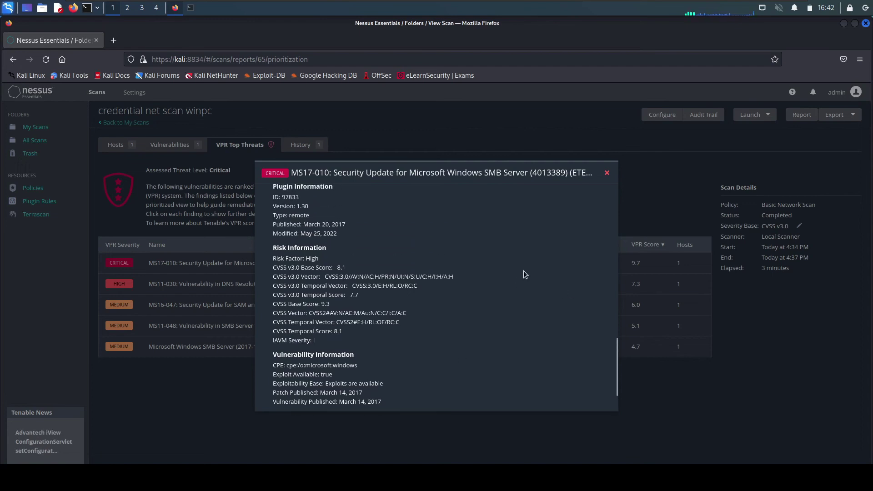
scroll(561, 229, "up", 5)
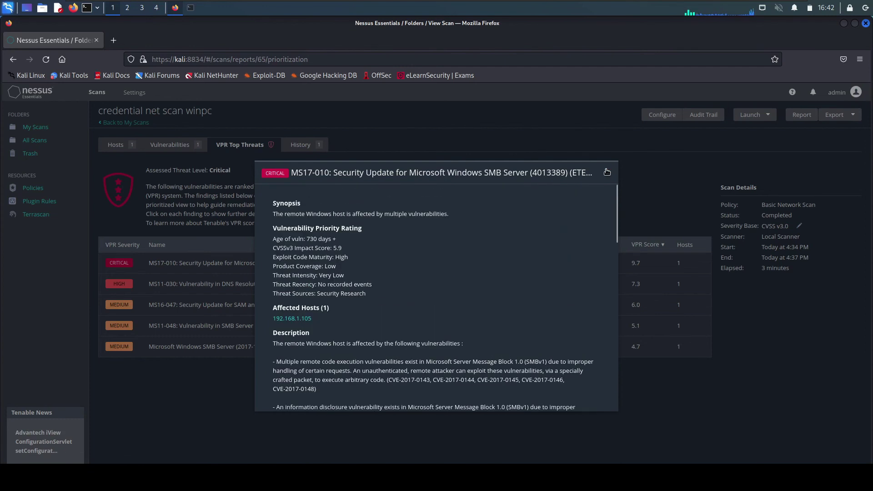
Step: Close the MS17-010 finding, return to My Scans and reopen the "credential net scan winpc" scan
left_click(608, 173)
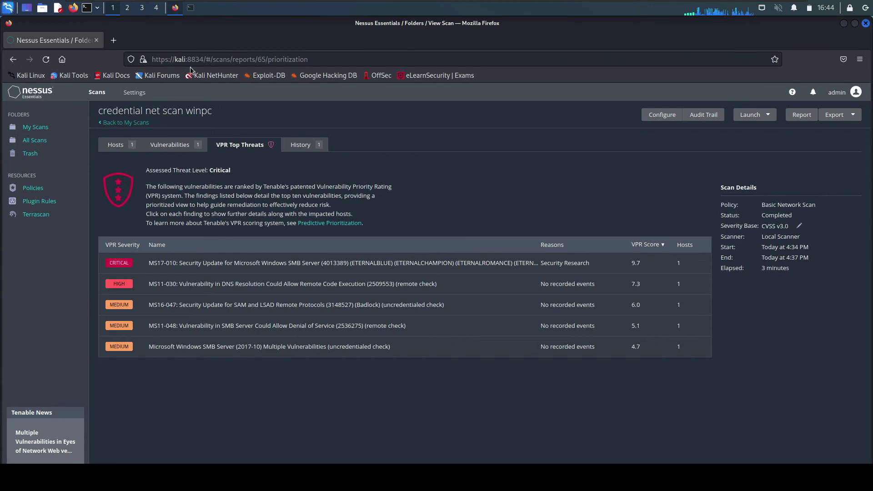
left_click(124, 122)
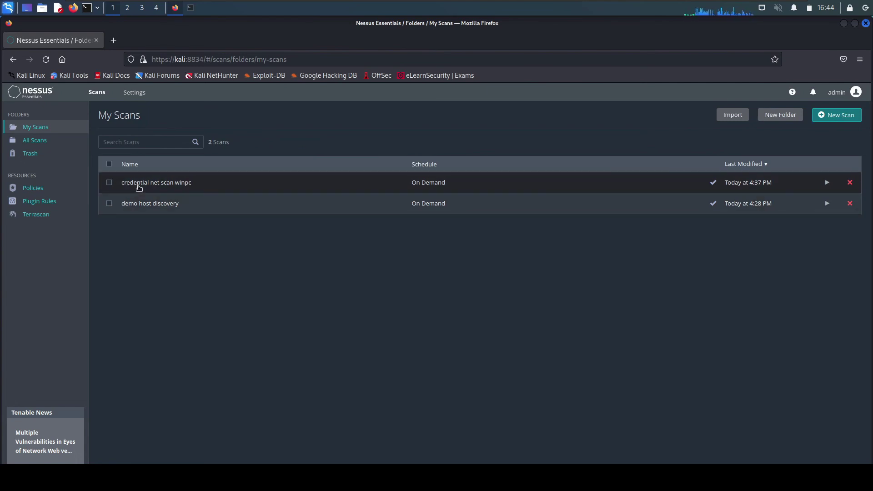
left_click(139, 184)
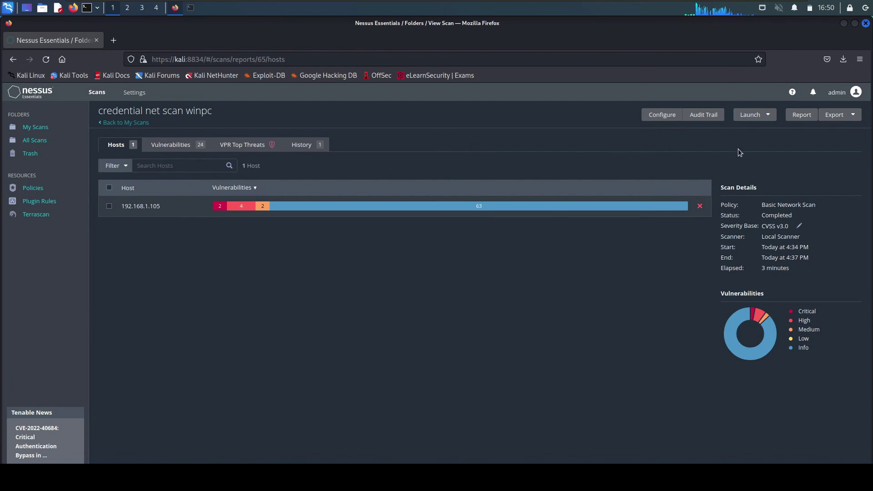
Step: Generate a PDF report of the scan with the "Complete List of Vulnerabilities by Host" template
left_click(802, 115)
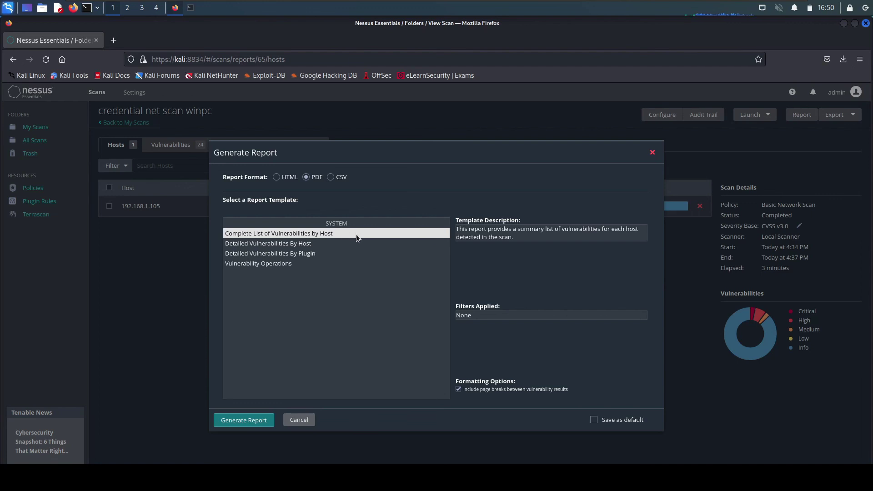
left_click(292, 244)
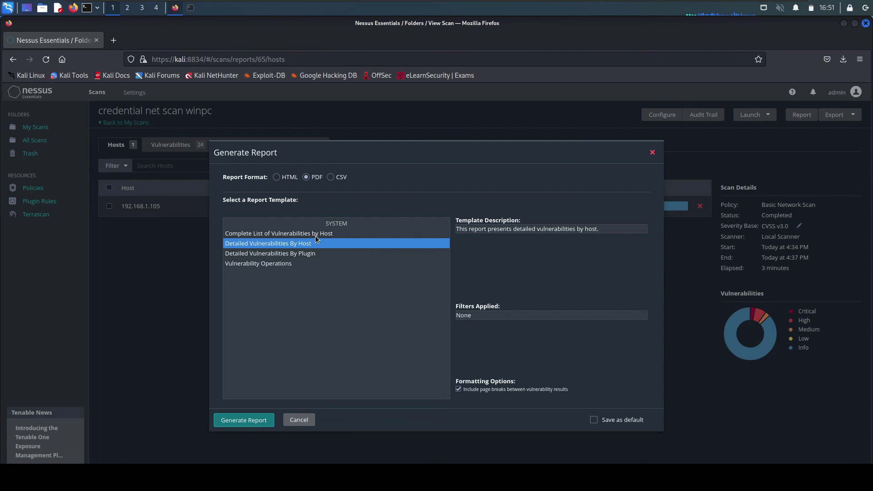
left_click(275, 235)
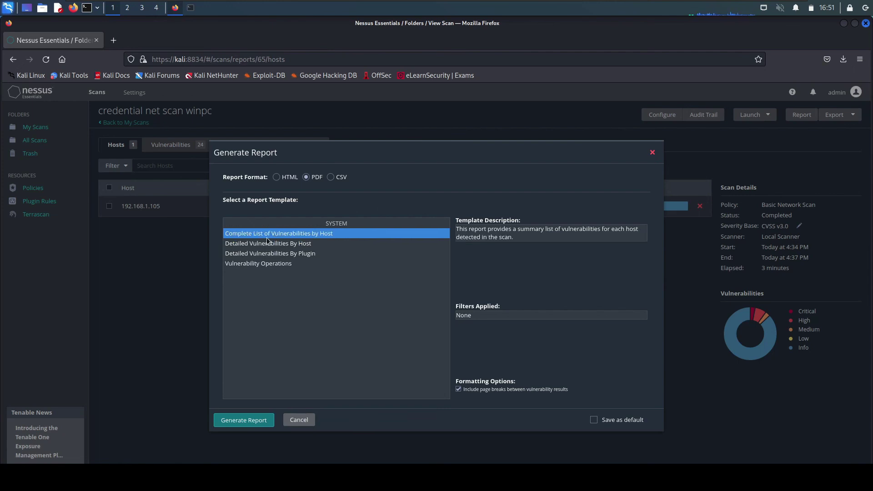
left_click(245, 421)
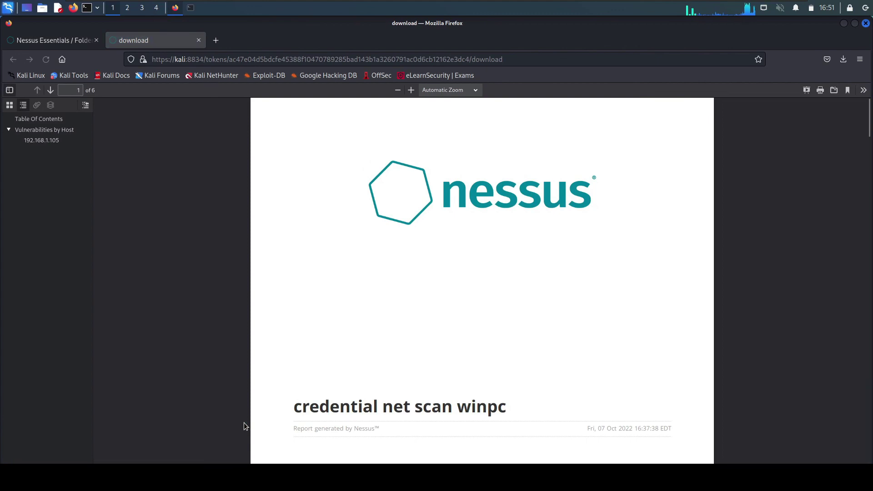
Step: Examine the severity summary and the full vulnerability list for 192.168.1.105 in the generated report, and close the report
scroll(338, 332, "down", 3)
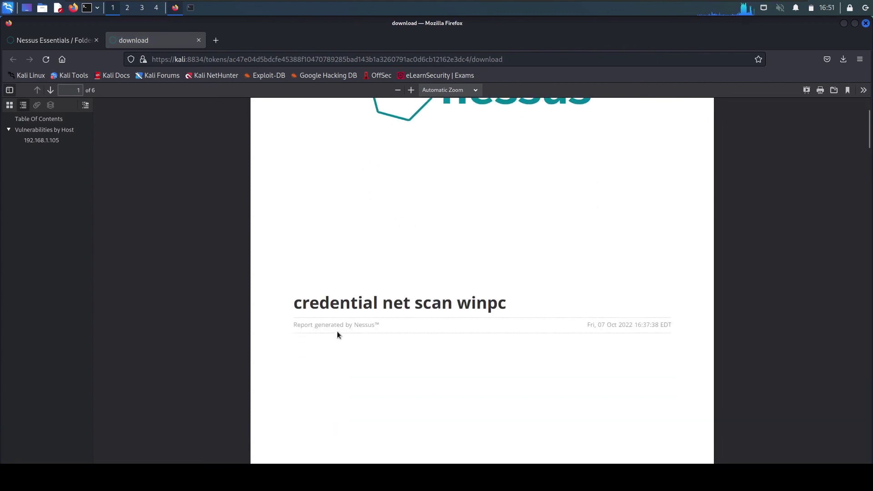
scroll(337, 335, "down", 7)
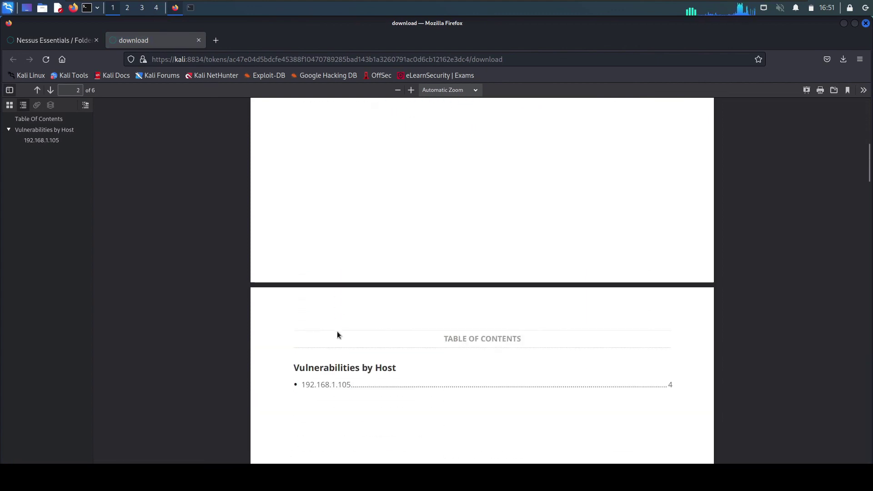
scroll(337, 336, "down", 10)
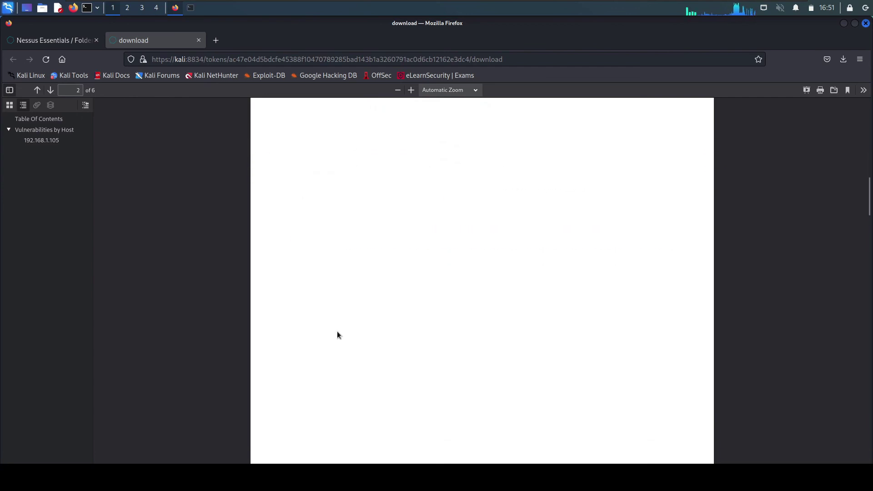
scroll(337, 335, "down", 14)
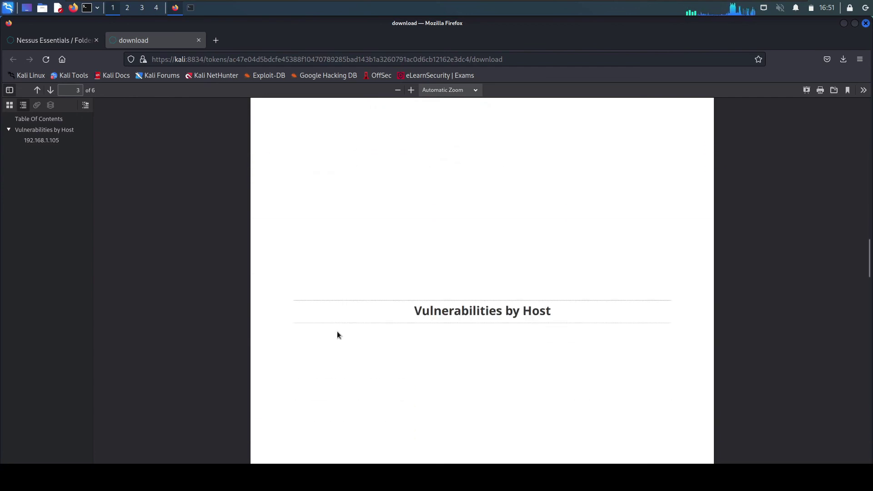
scroll(337, 335, "down", 3)
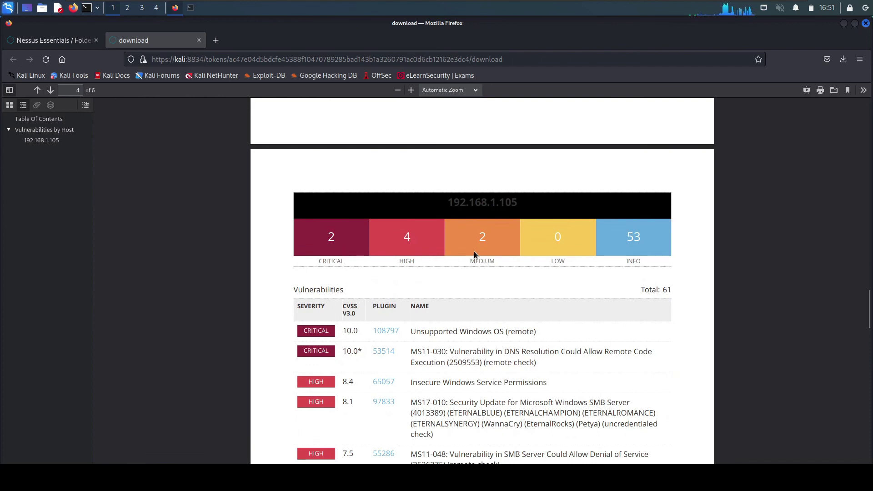
scroll(569, 275, "down", 3)
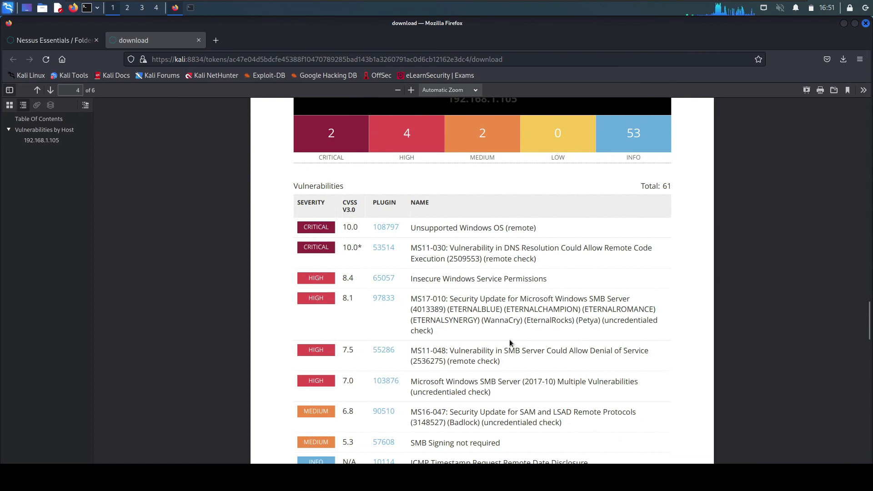
scroll(516, 310, "down", 5)
scroll(516, 307, "down", 8)
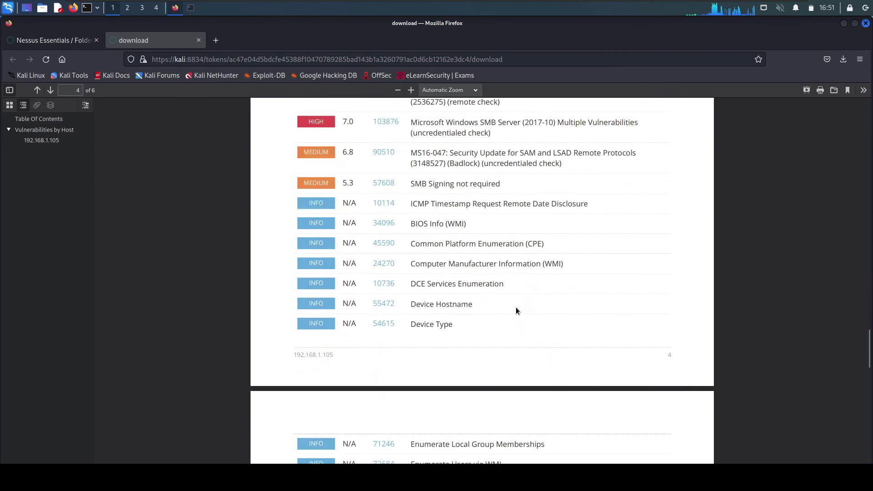
scroll(516, 307, "down", 15)
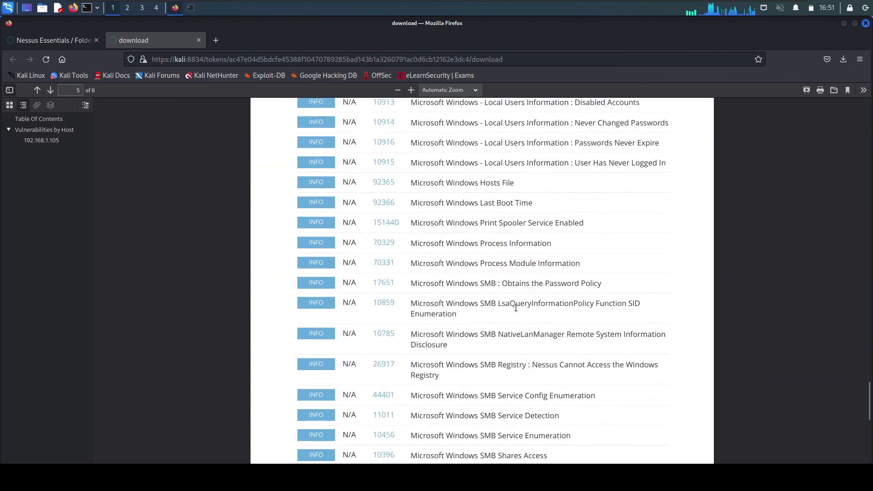
scroll(516, 307, "down", 4)
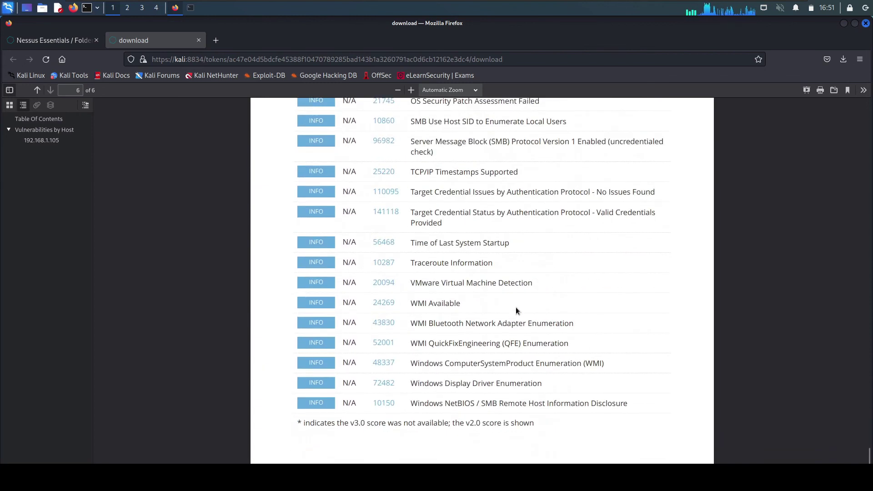
scroll(516, 307, "up", 5)
scroll(516, 309, "up", 20)
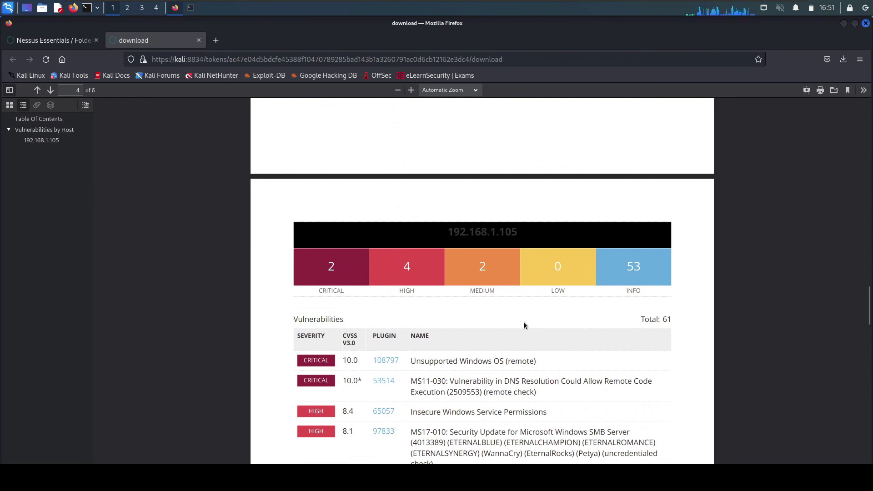
scroll(524, 325, "up", 2)
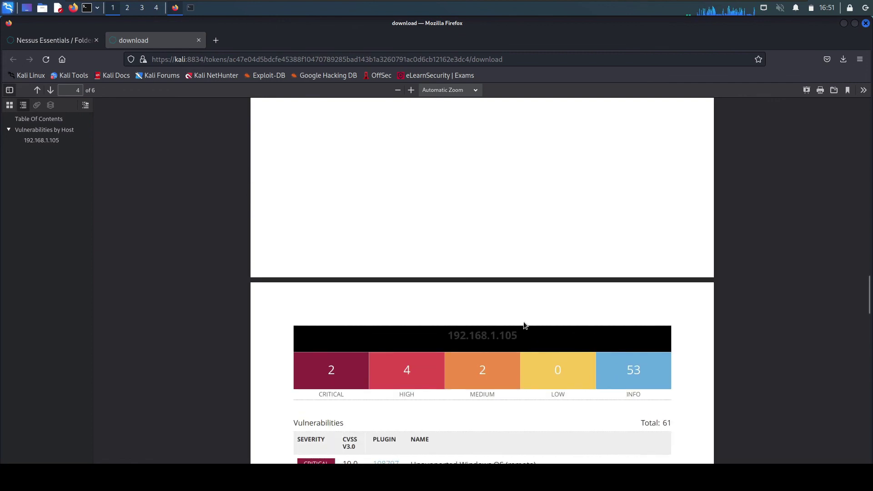
scroll(524, 325, "up", 20)
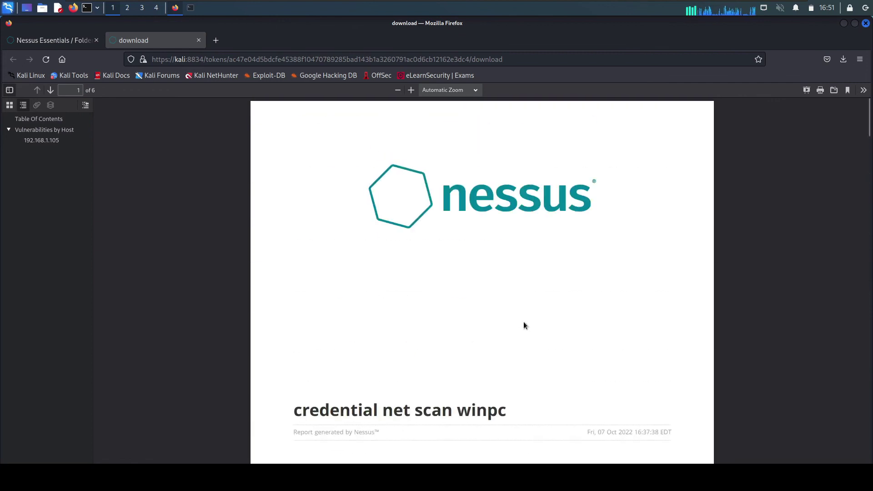
left_click(199, 40)
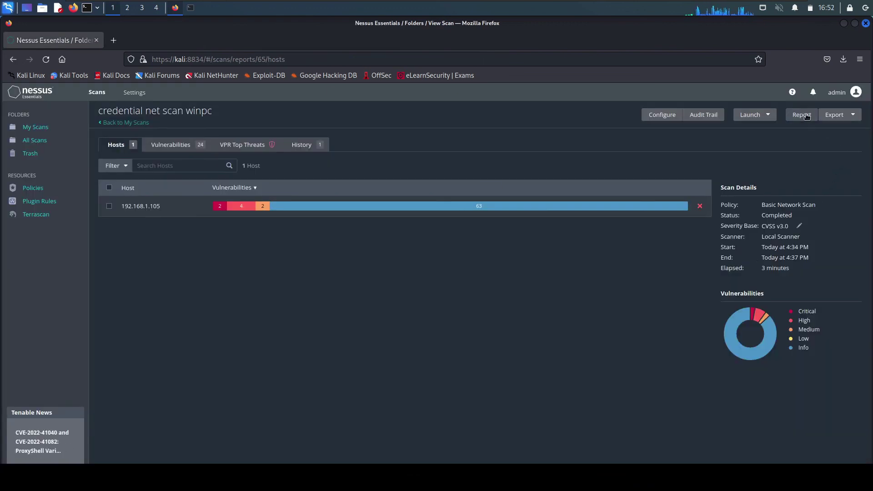
Step: Generate a PDF report of the scan with the "Detailed Vulnerabilities By Host" template
left_click(802, 115)
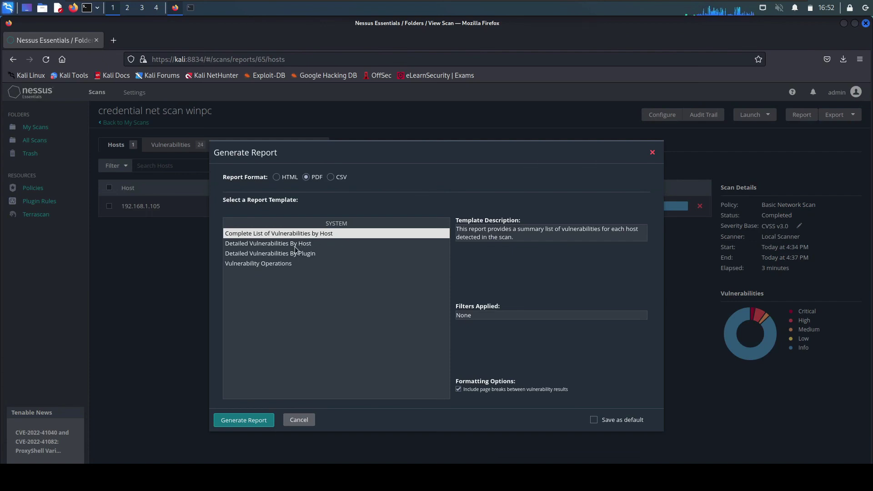
left_click(307, 244)
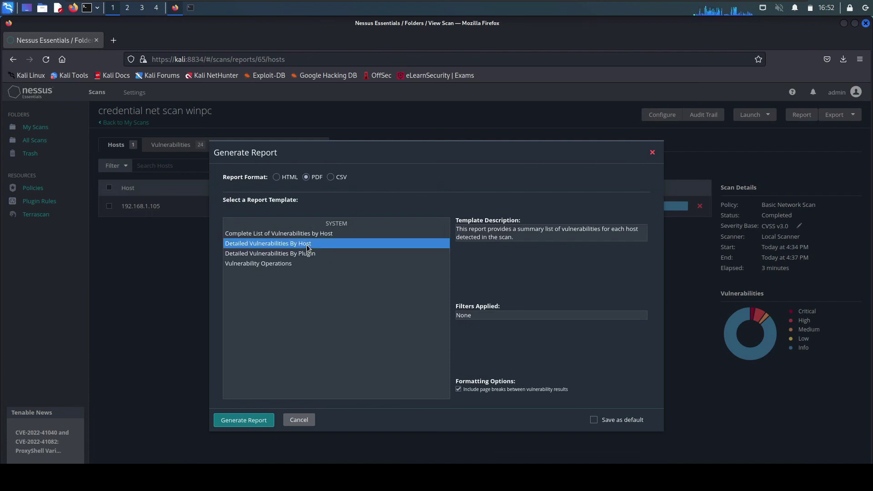
left_click(244, 420)
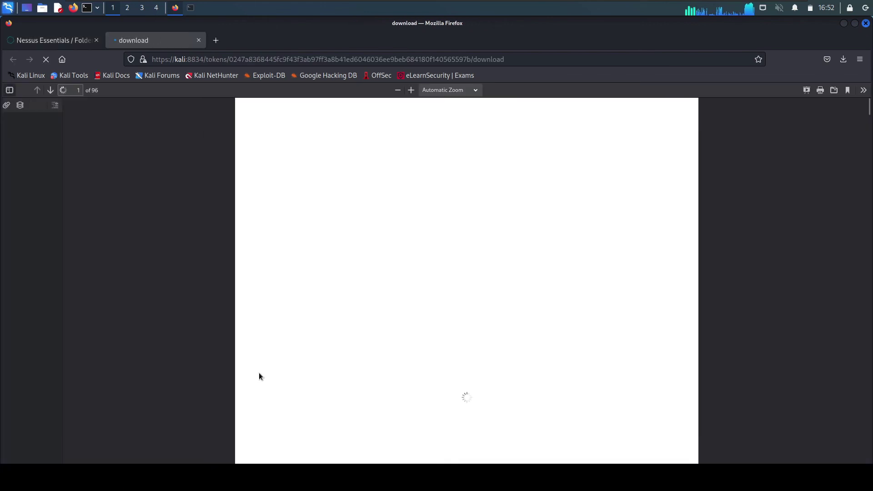
Step: Examine the detailed report's table of contents, severity summary, scan information and host information for 192.168.1.105
scroll(287, 318, "down", 4)
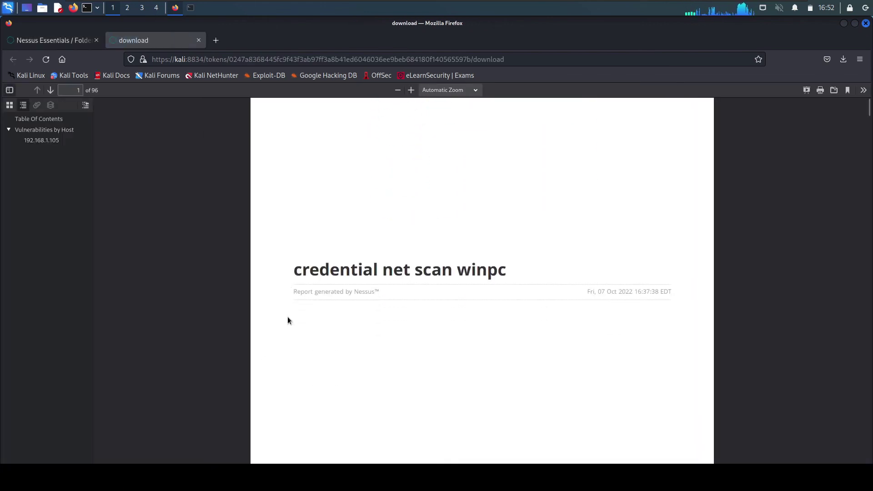
scroll(287, 318, "down", 10)
scroll(287, 321, "down", 20)
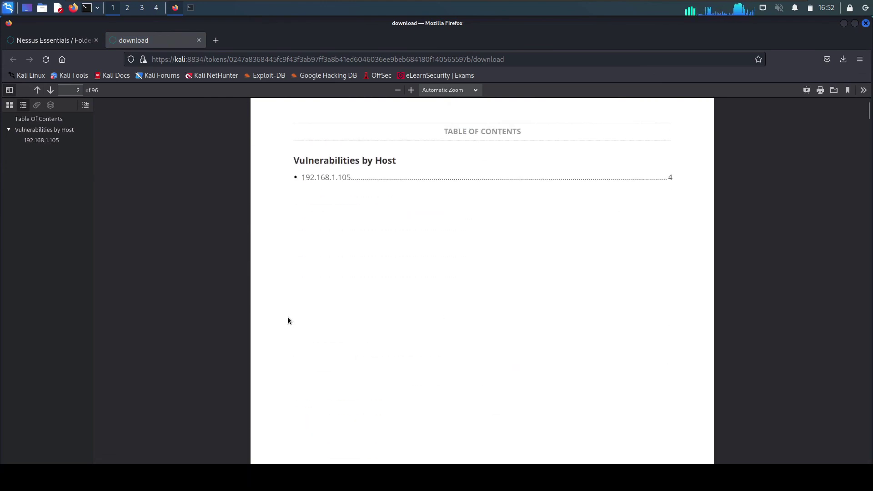
scroll(287, 321, "down", 19)
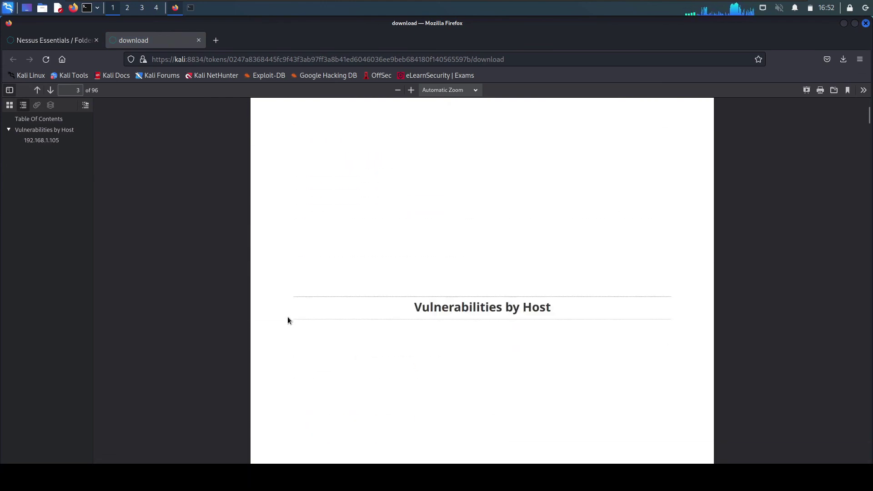
scroll(305, 303, "up", 11)
scroll(304, 303, "down", 12)
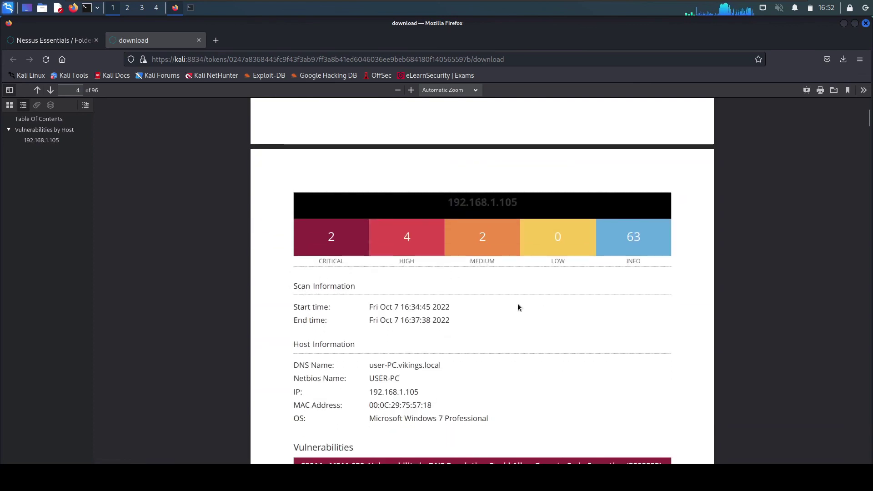
scroll(488, 305, "down", 4)
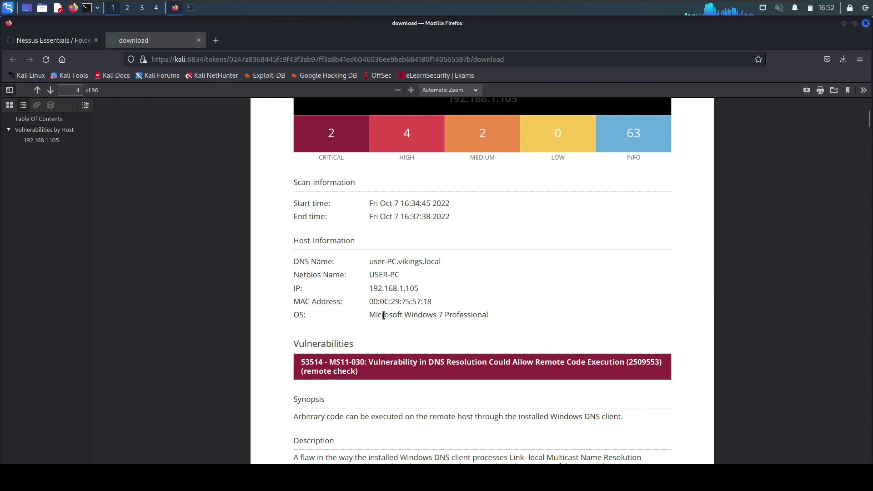
scroll(383, 315, "down", 2)
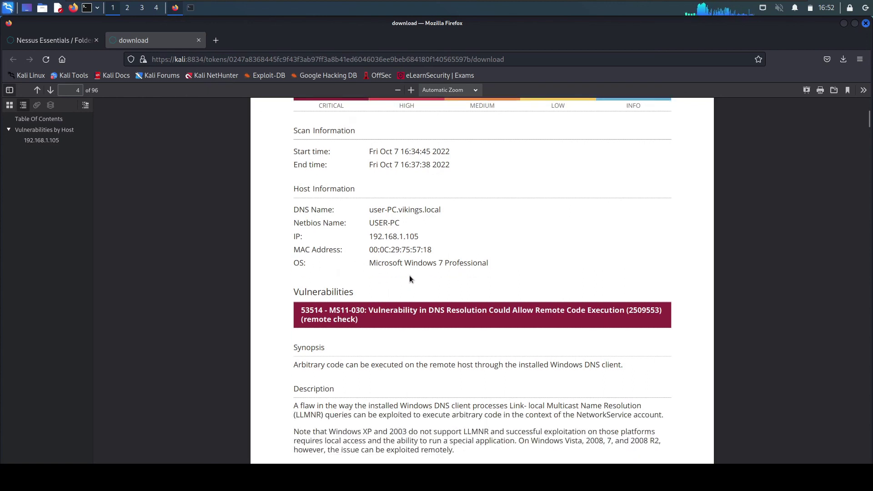
Step: Read the MS11-030 DNS Resolution entry in the detailed report, from synopsis and solution to risk scores, references and plugin output
scroll(410, 276, "down", 2)
scroll(410, 276, "down", 2)
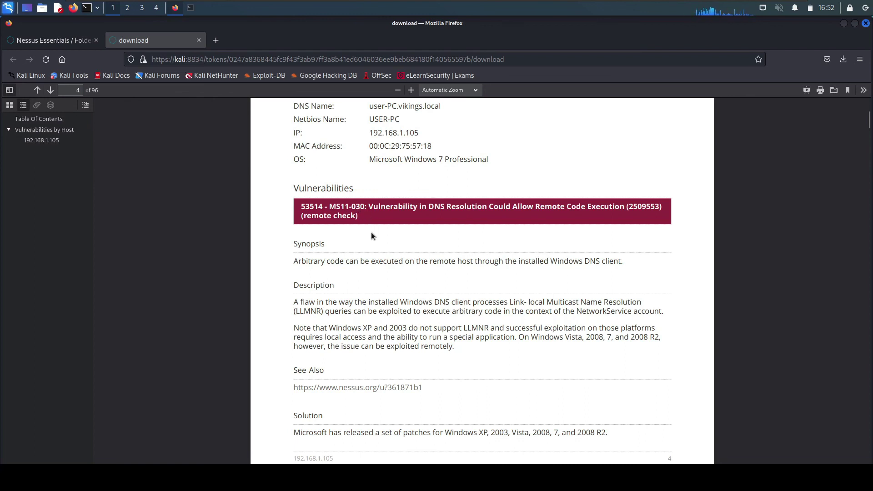
scroll(371, 235, "down", 2)
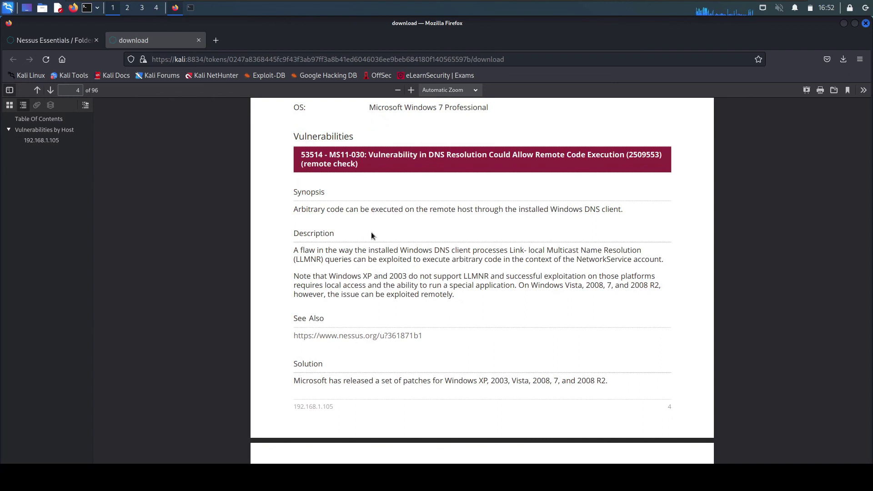
scroll(372, 236, "down", 2)
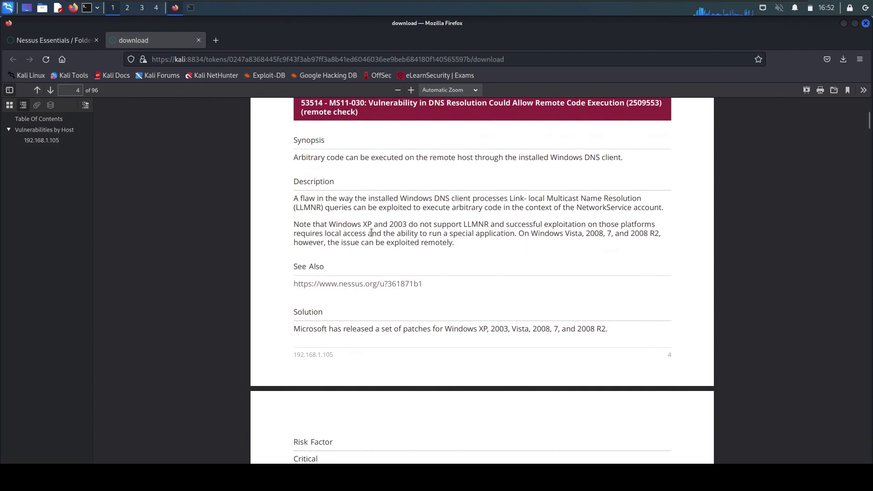
scroll(371, 233, "down", 2)
scroll(372, 235, "down", 4)
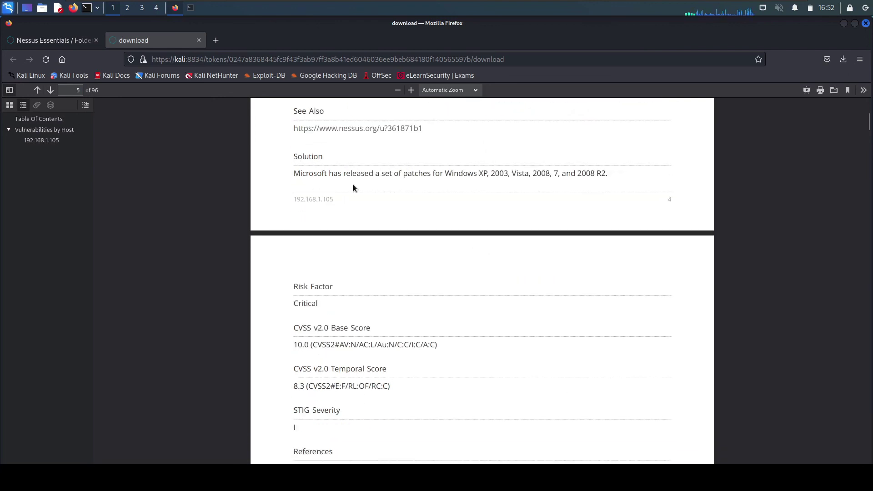
scroll(432, 270, "down", 6)
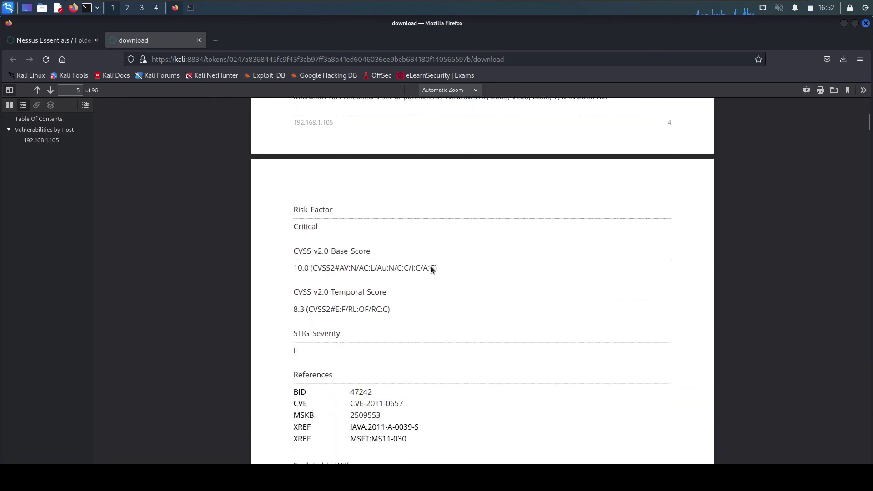
scroll(432, 271, "down", 8)
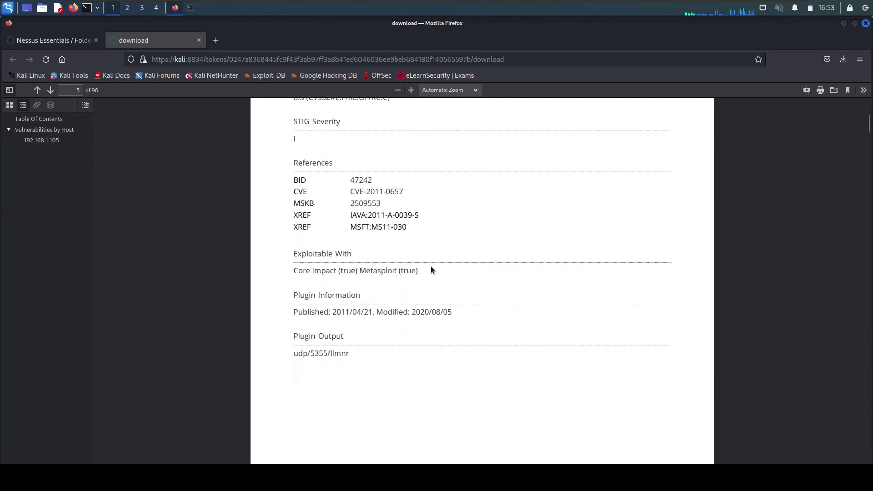
Step: Read the Unsupported Windows OS (remote) entry in the detailed report, including its synopsis, description, solution, risk factor and CVSS scores
scroll(432, 271, "down", 4)
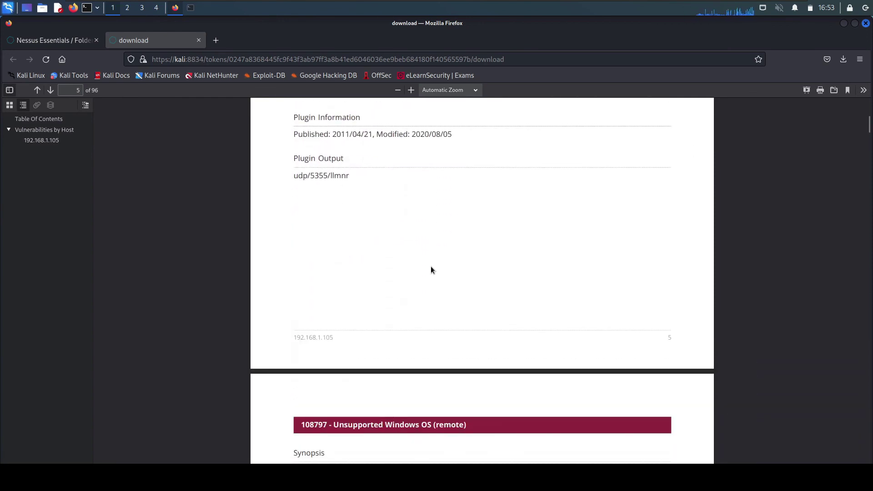
scroll(432, 270, "up", 2)
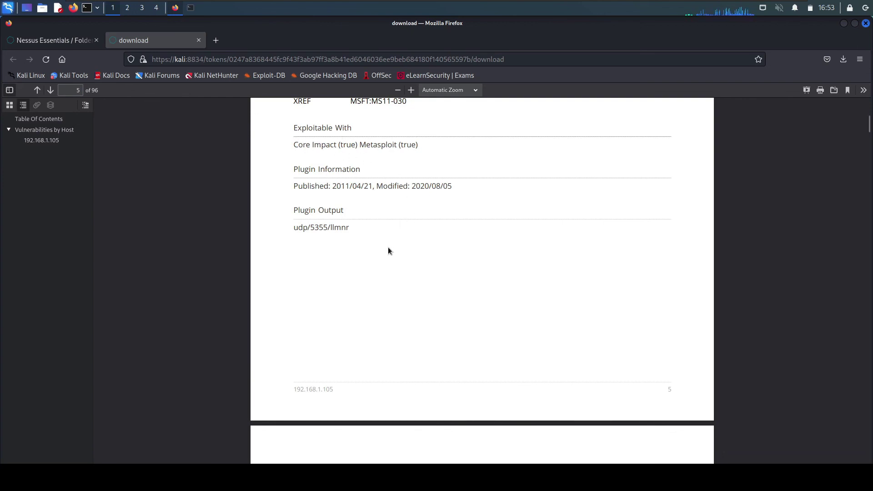
scroll(389, 251, "down", 6)
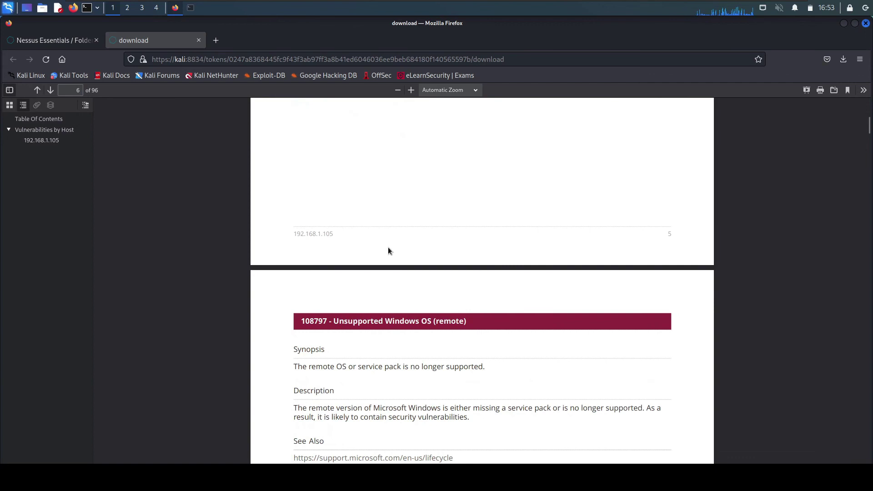
scroll(388, 250, "down", 4)
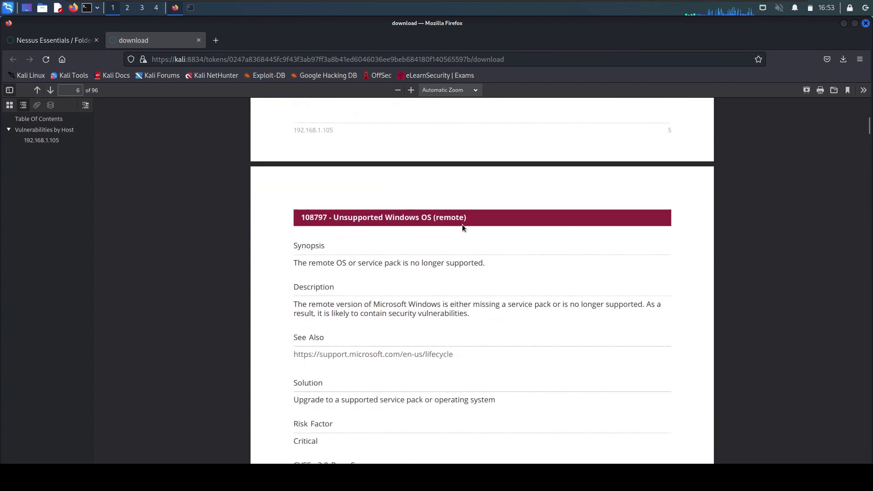
scroll(363, 244, "up", 4)
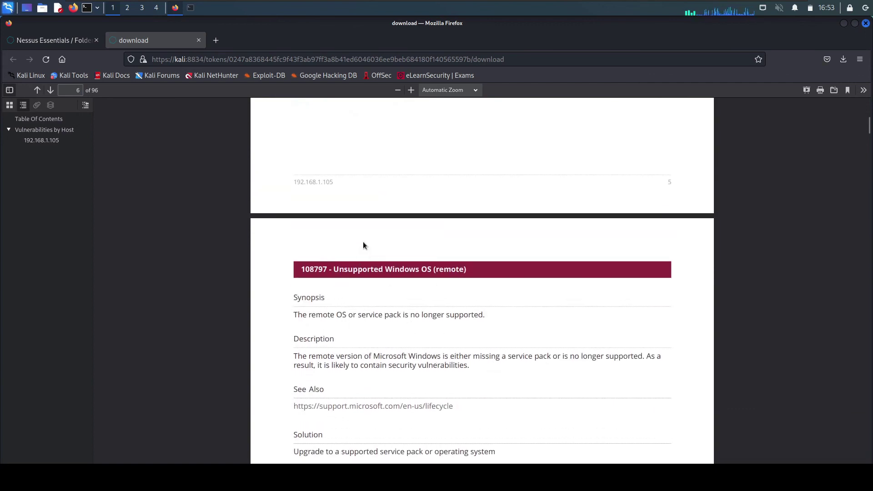
scroll(378, 287, "down", 6)
scroll(378, 289, "down", 19)
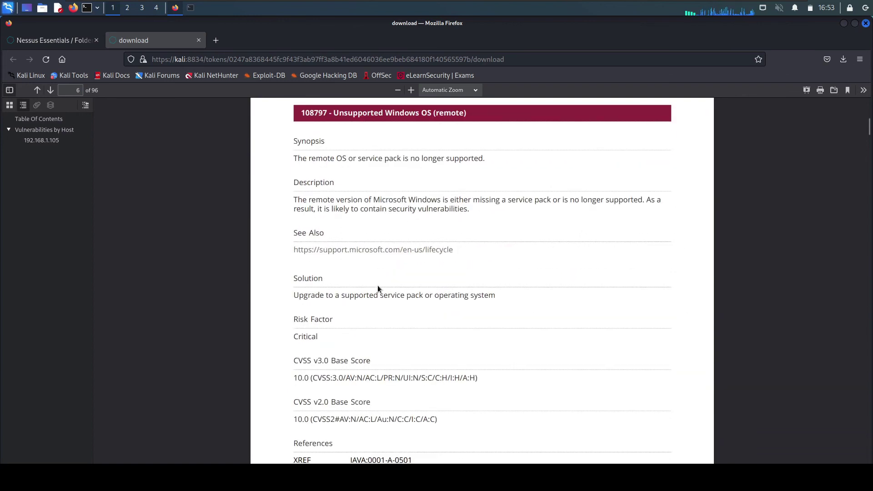
Step: Skim the report entries from Insecure Windows Service Permissions through the references of Microsoft Windows SMB Server (2017-10) Multiple Vulnerabilities
scroll(378, 289, "down", 20)
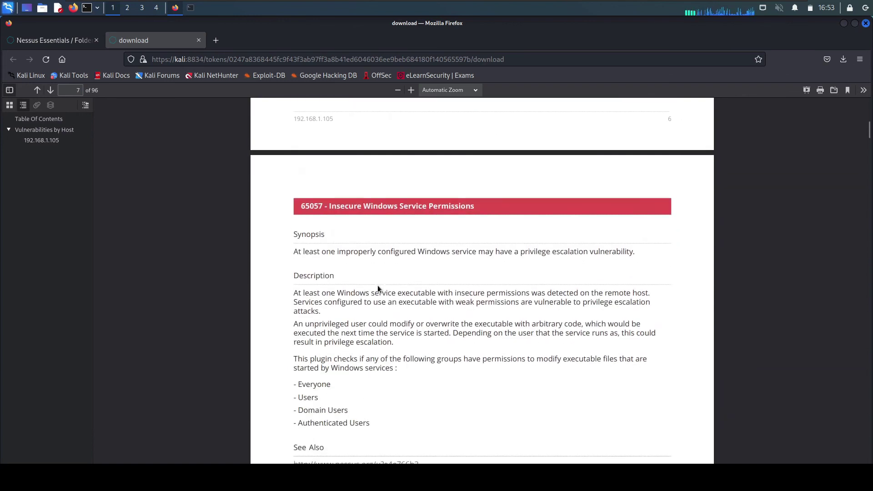
scroll(378, 289, "down", 20)
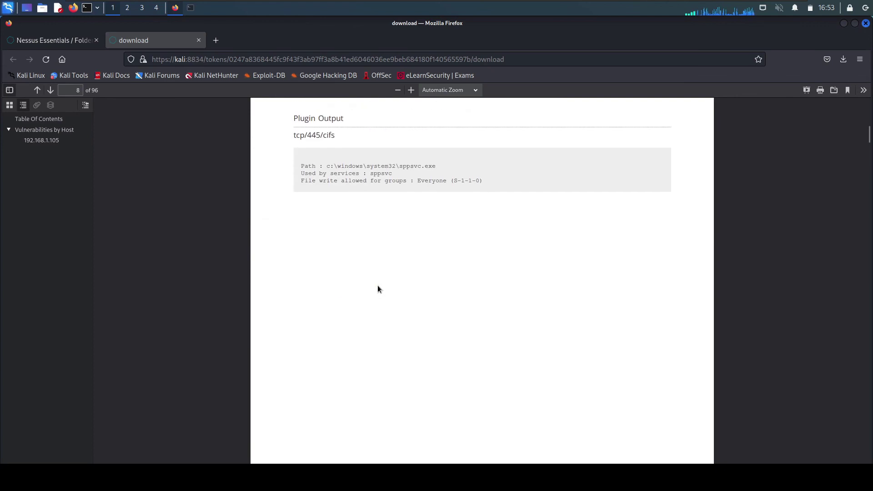
scroll(378, 289, "down", 20)
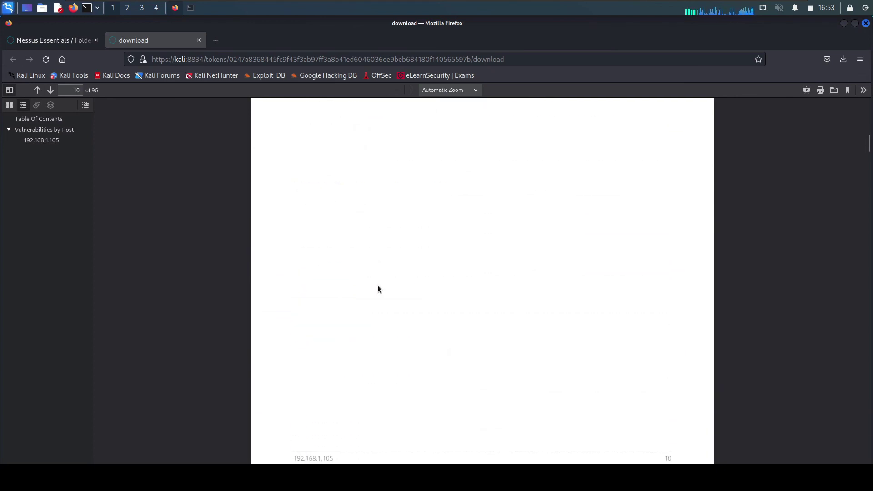
scroll(379, 287, "down", 20)
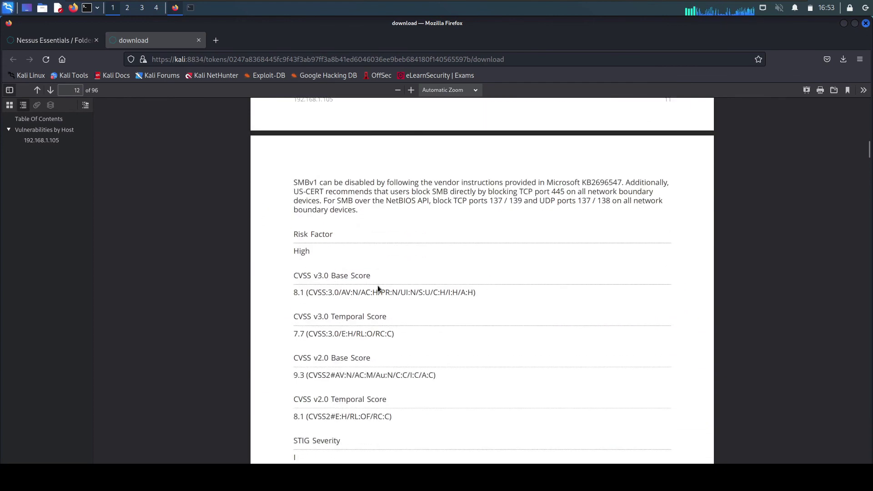
scroll(377, 289, "down", 20)
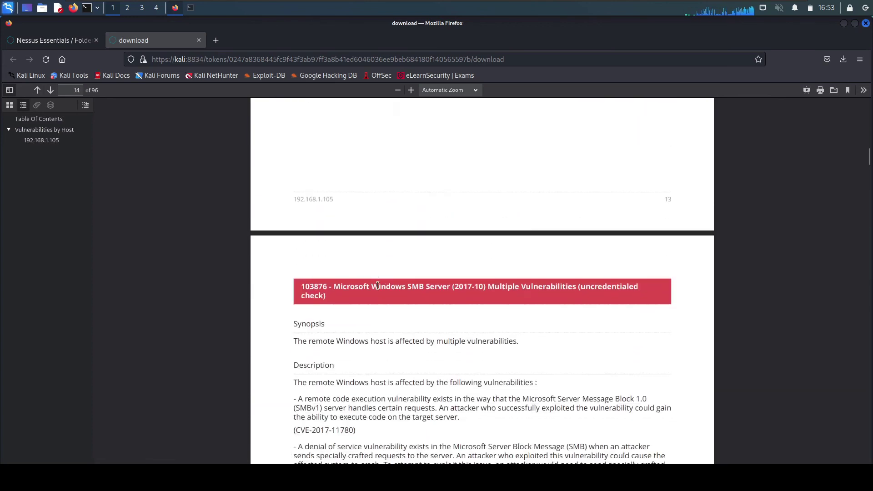
scroll(377, 285, "down", 15)
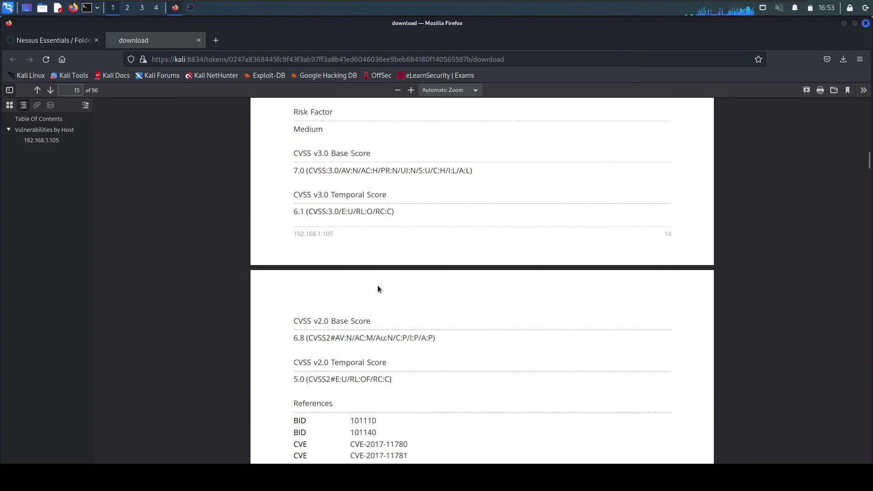
scroll(222, 105, "down", 2)
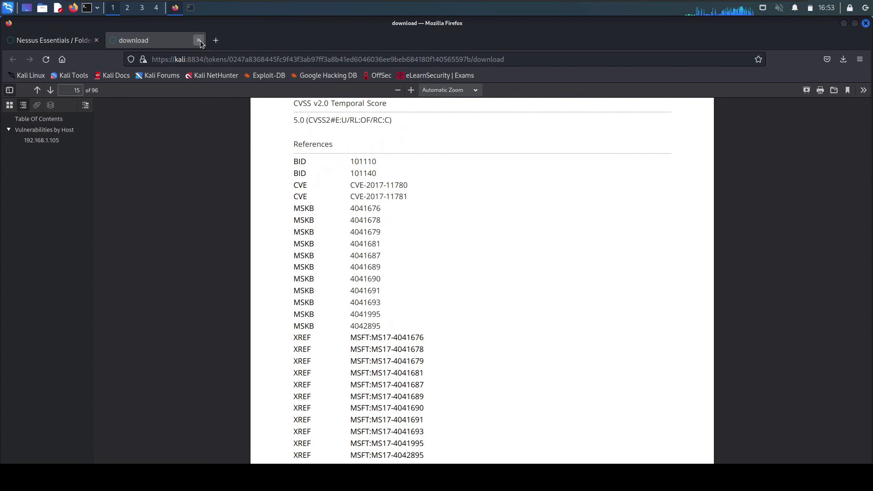
Step: Close the detailed PDF report and return from the "credential net scan winpc" results to the My Scans list
left_click(199, 40)
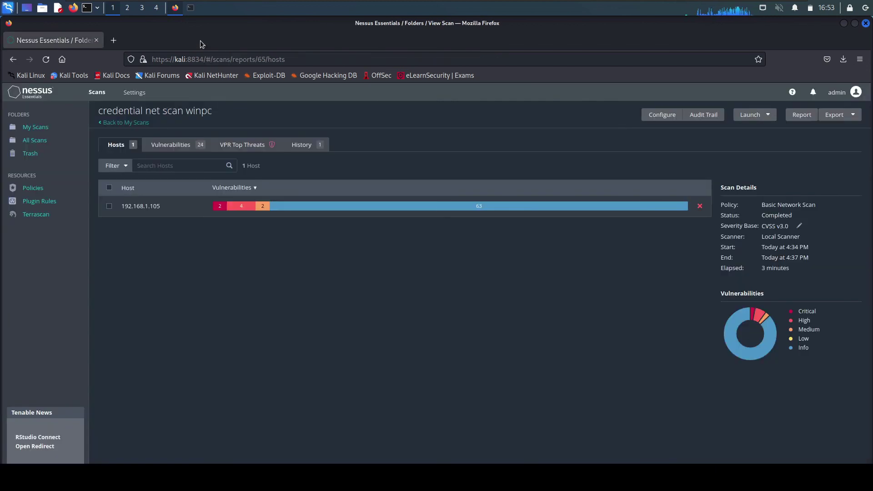
left_click(127, 123)
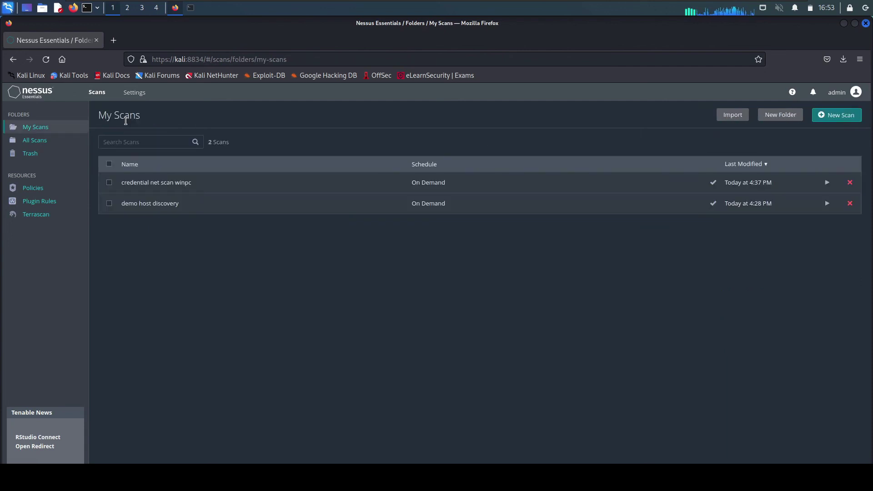